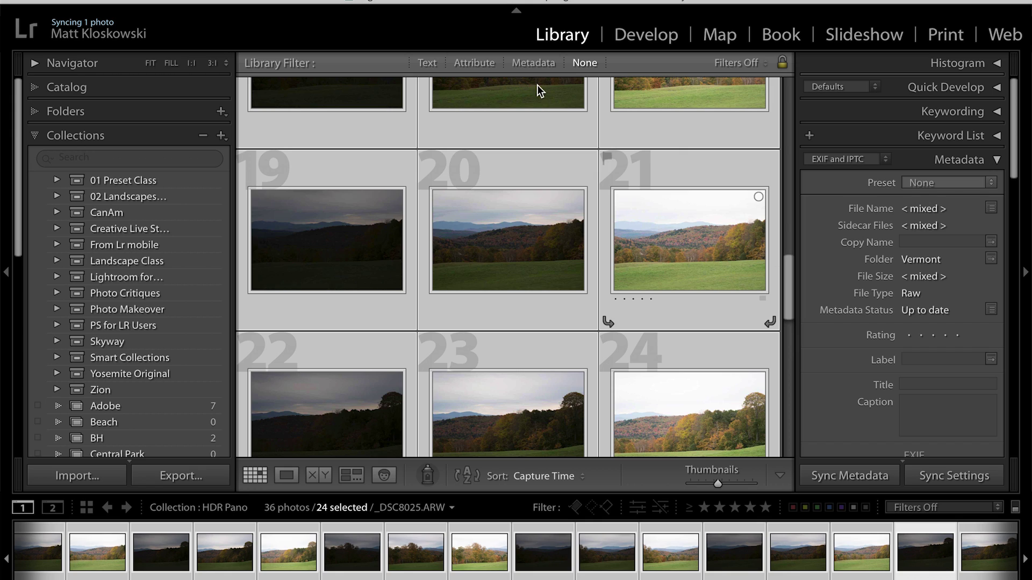
Look through the Photo Merge commands, then close the merge options without merging
left_click(239, 0)
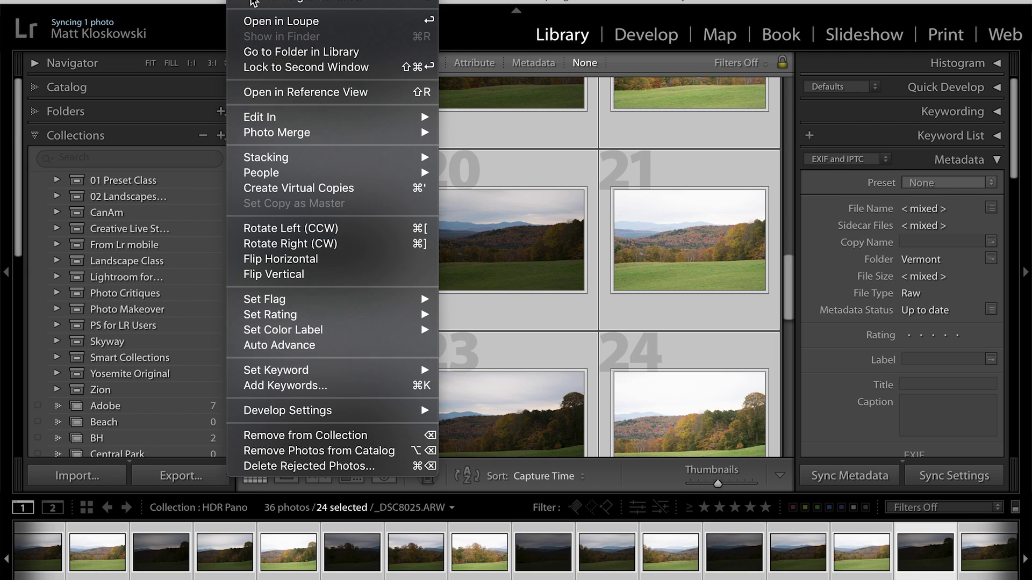
mouse_move(402, 133)
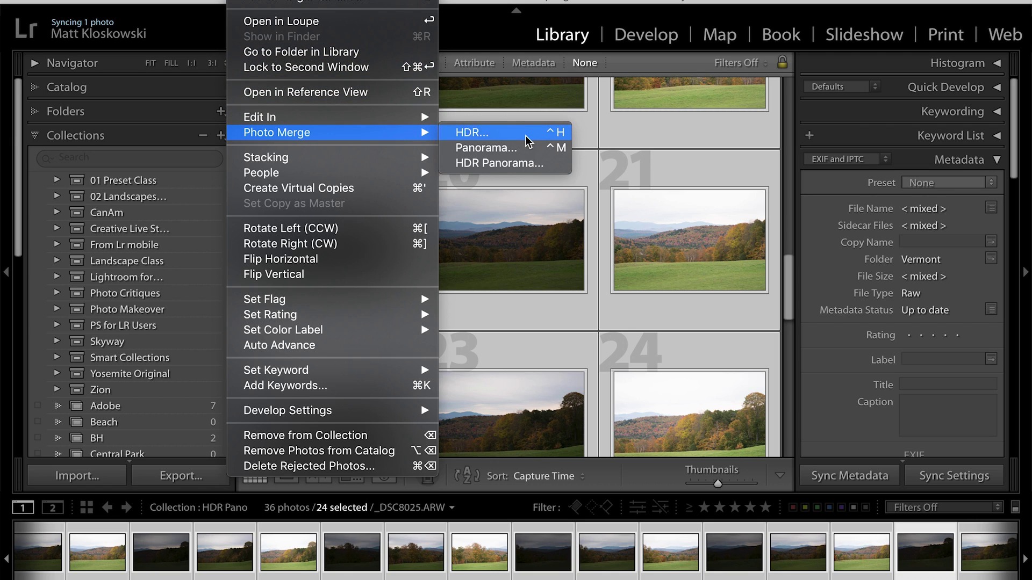
left_click(552, 164)
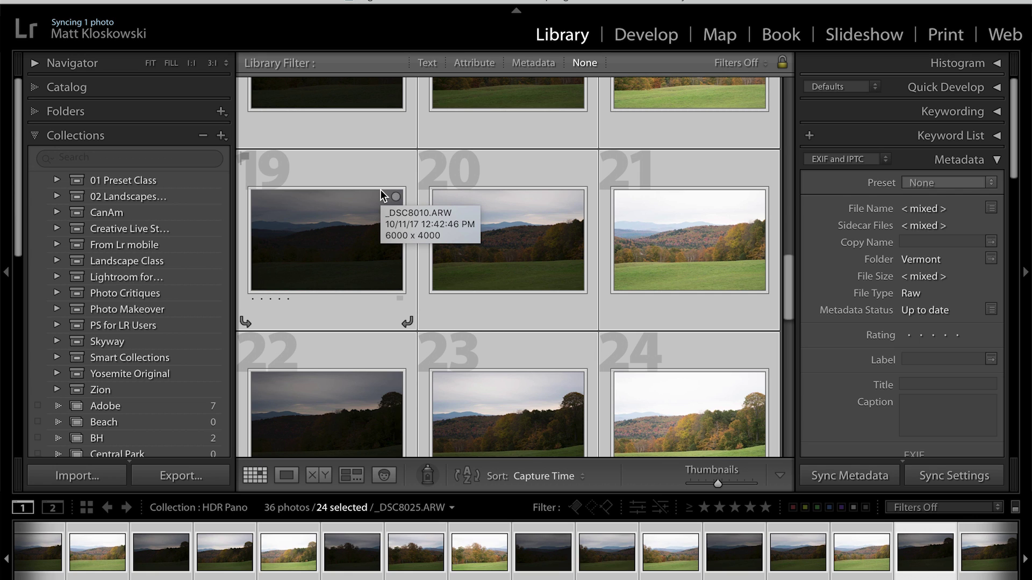
Scroll the grid and toggle the thumbnails between compact and expanded styles with J
scroll(381, 189, "up", 3)
scroll(381, 189, "up", 3)
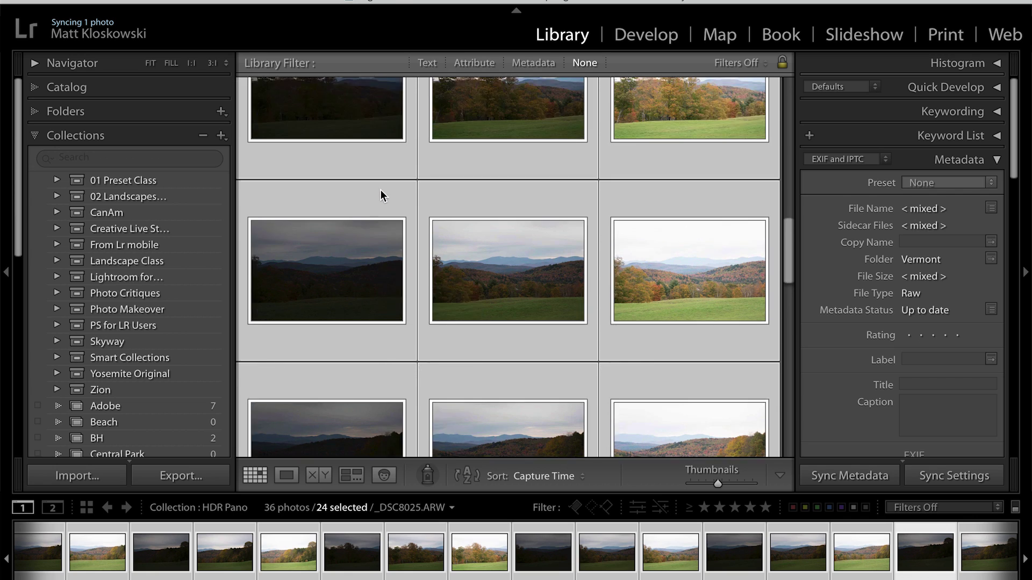
scroll(380, 189, "down", 1)
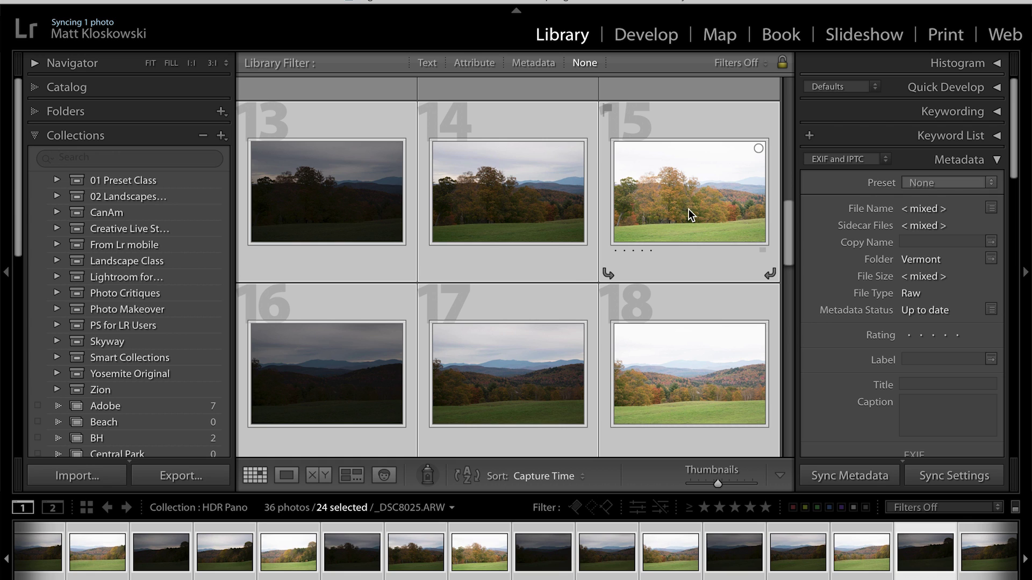
key("j")
key("j")
key("j")
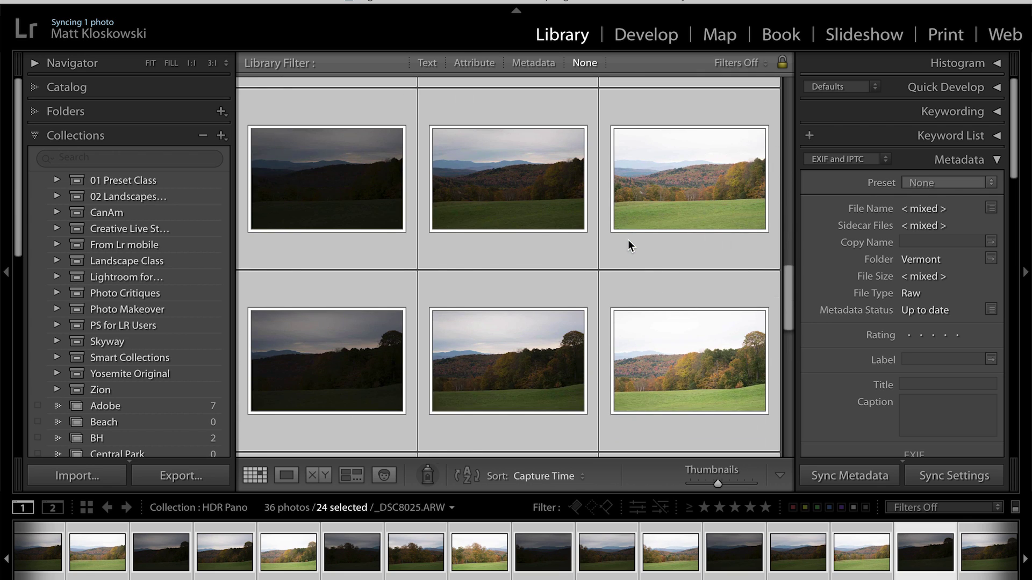
scroll(628, 240, "down", 10)
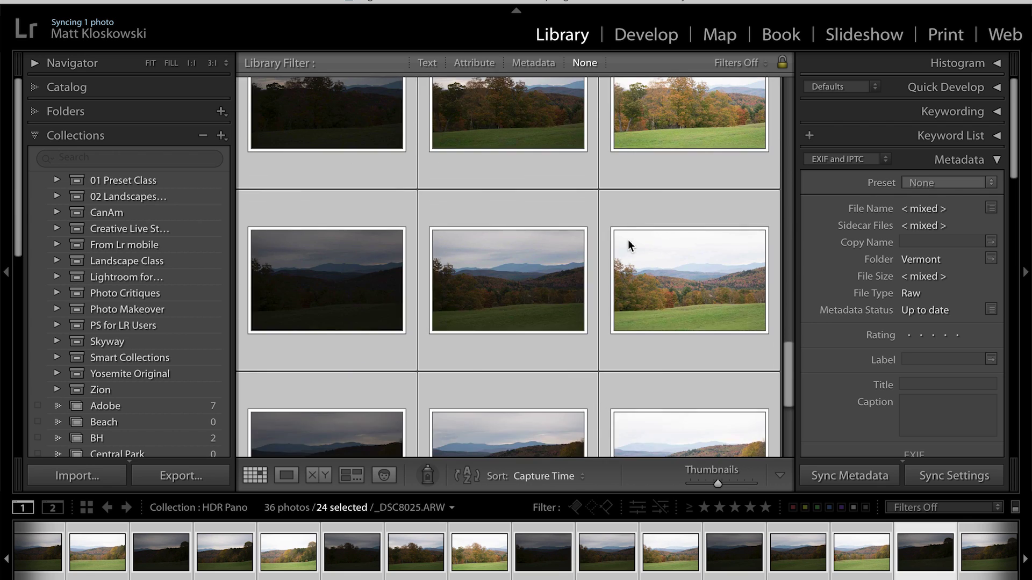
key("j")
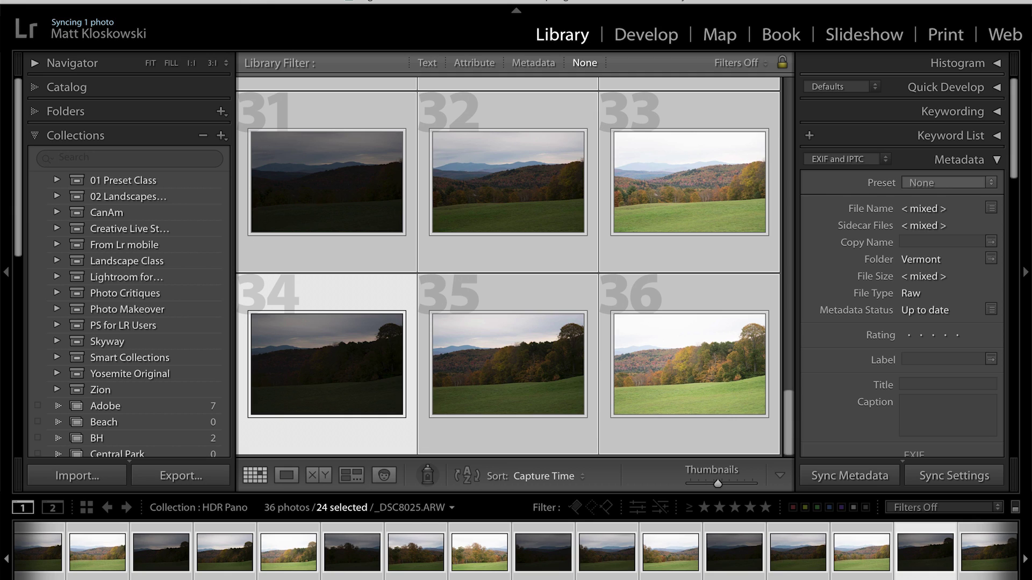
Merge the 24 selected brackets into a Spherical HDR panorama with Boundary Warp 100
right_click(239, 349)
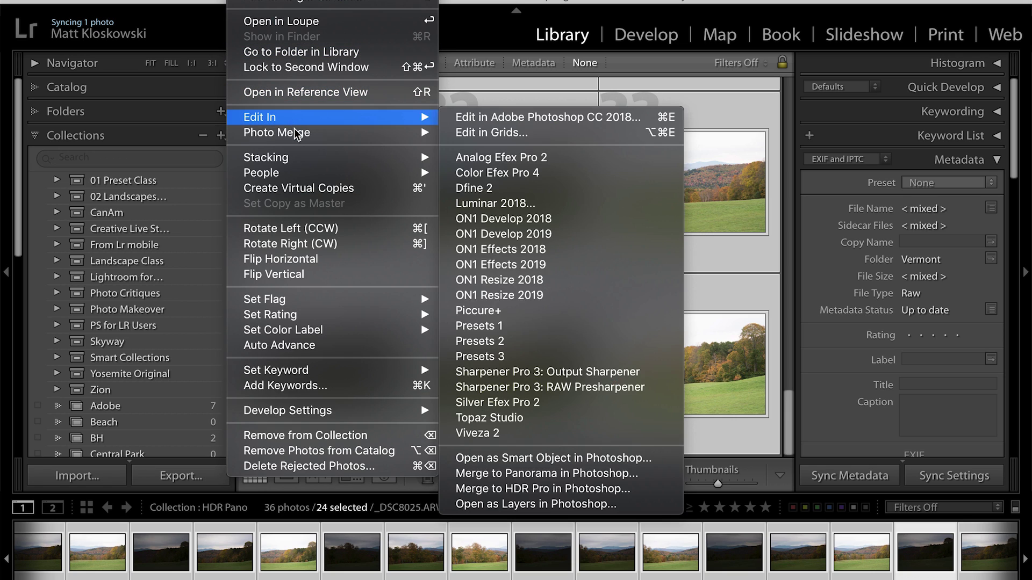
mouse_move(298, 138)
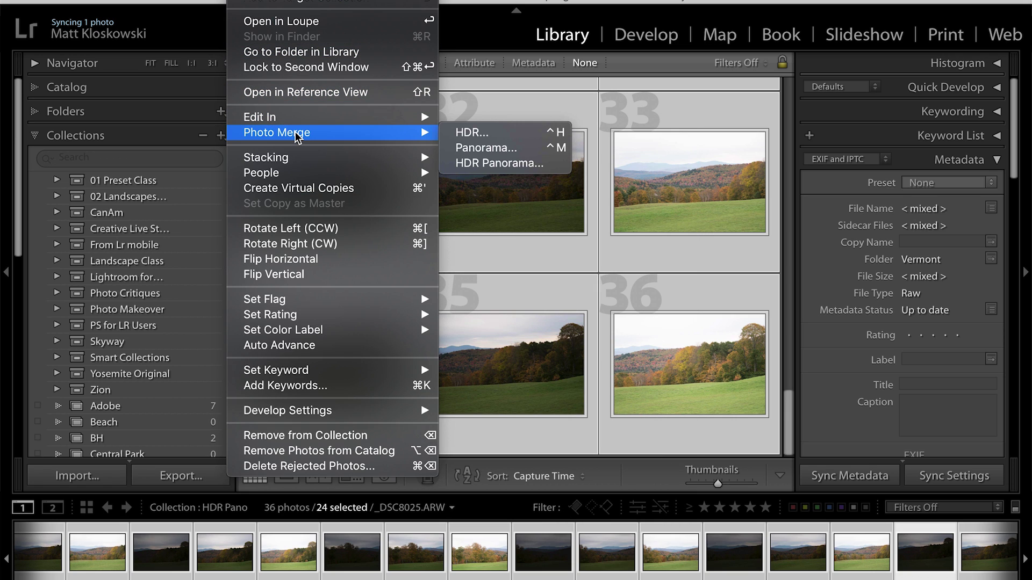
left_click(490, 162)
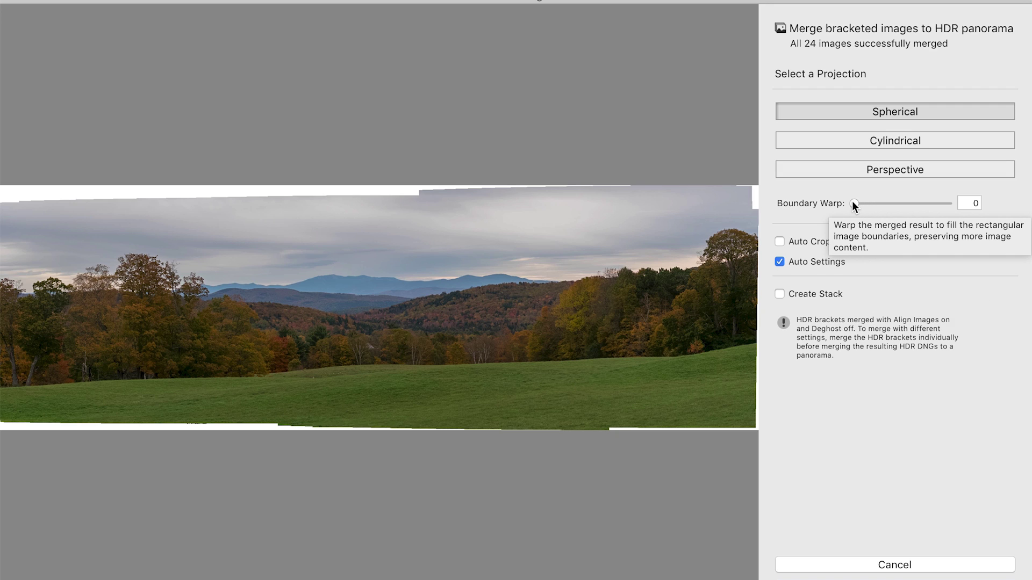
left_click_drag(853, 204, 895, 214)
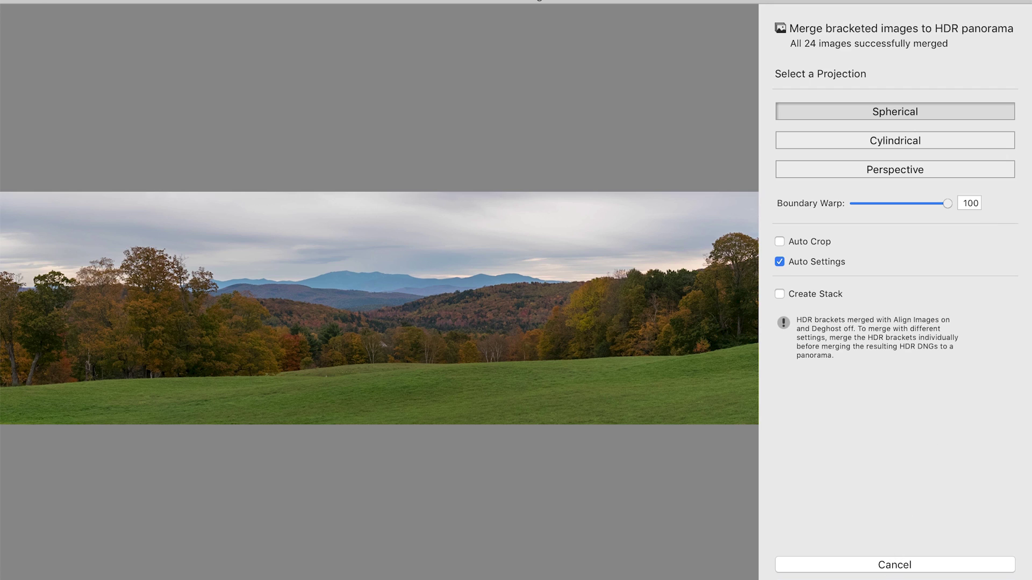
key("Return")
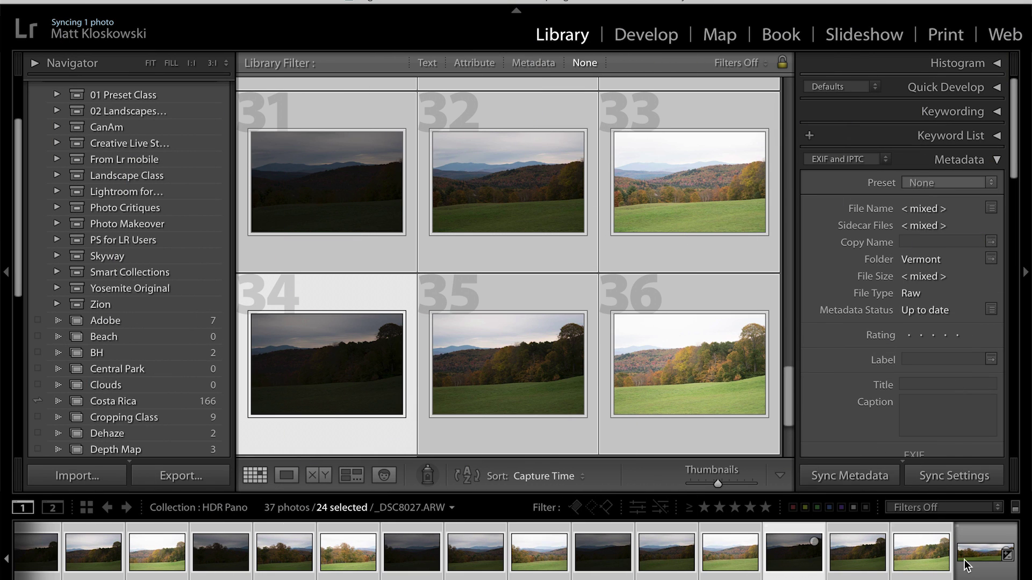
Select the new HDR panorama, view it large, and open it in Develop
left_click(981, 554)
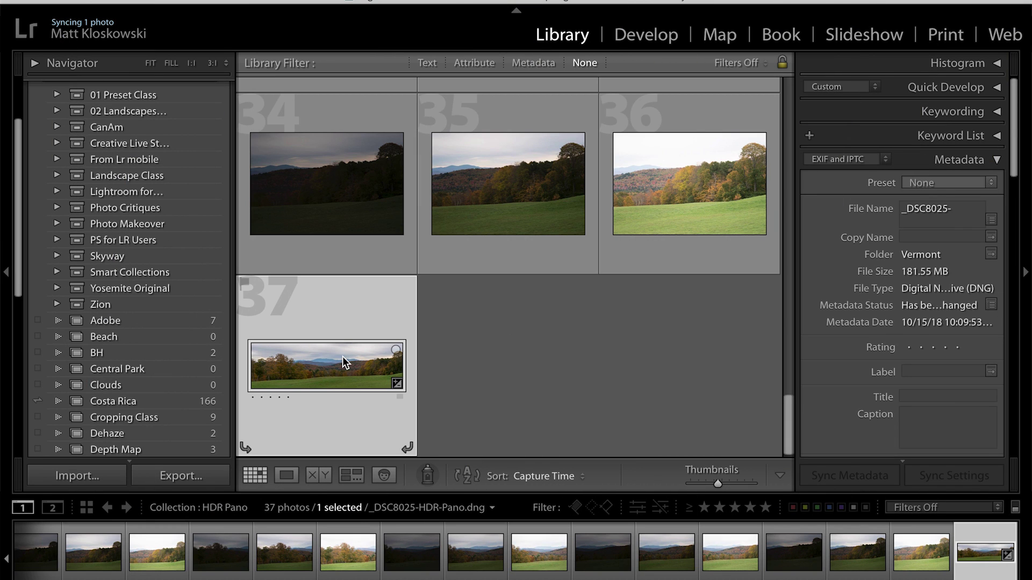
double_click(343, 356)
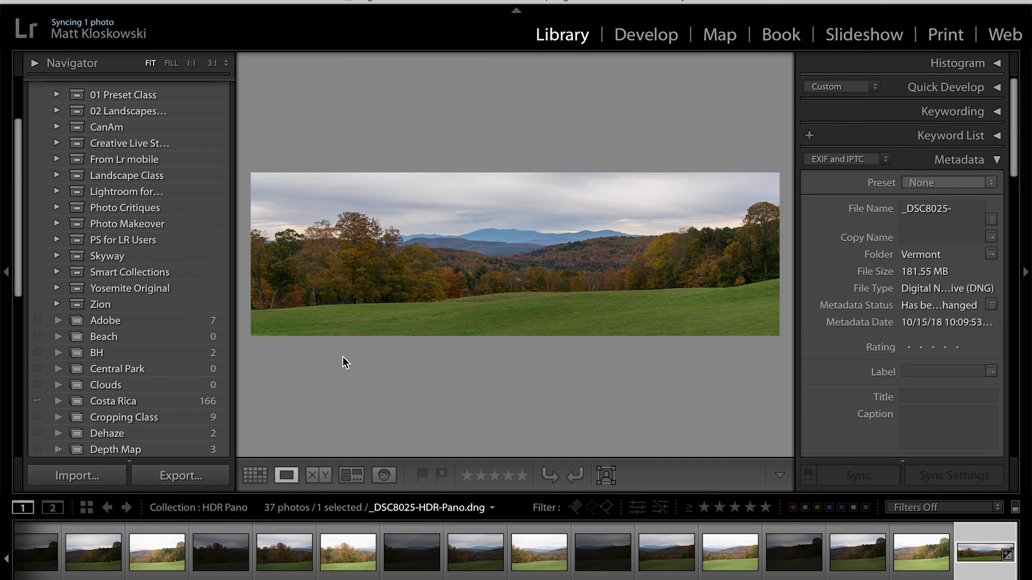
left_click(645, 35)
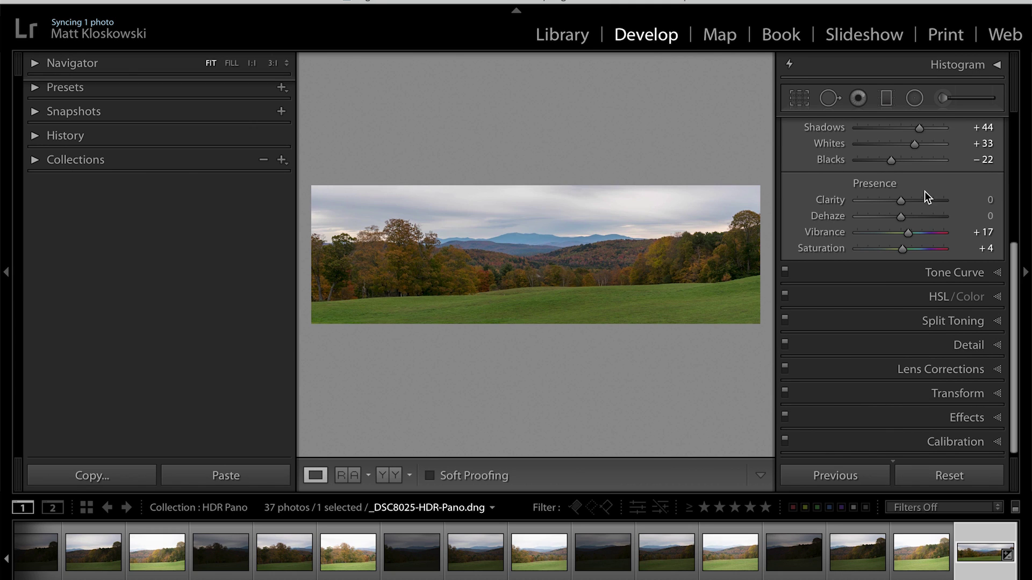
Set the panorama's Exposure to +0.50, Whites to +40 and Highlights to -100
scroll(924, 192, "up", 3)
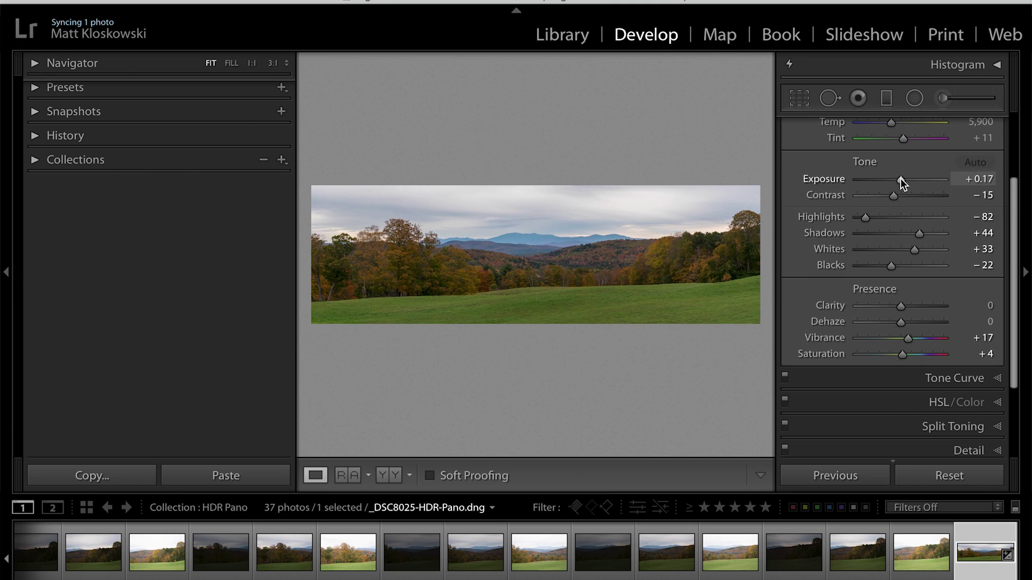
left_click_drag(901, 179, 902, 179)
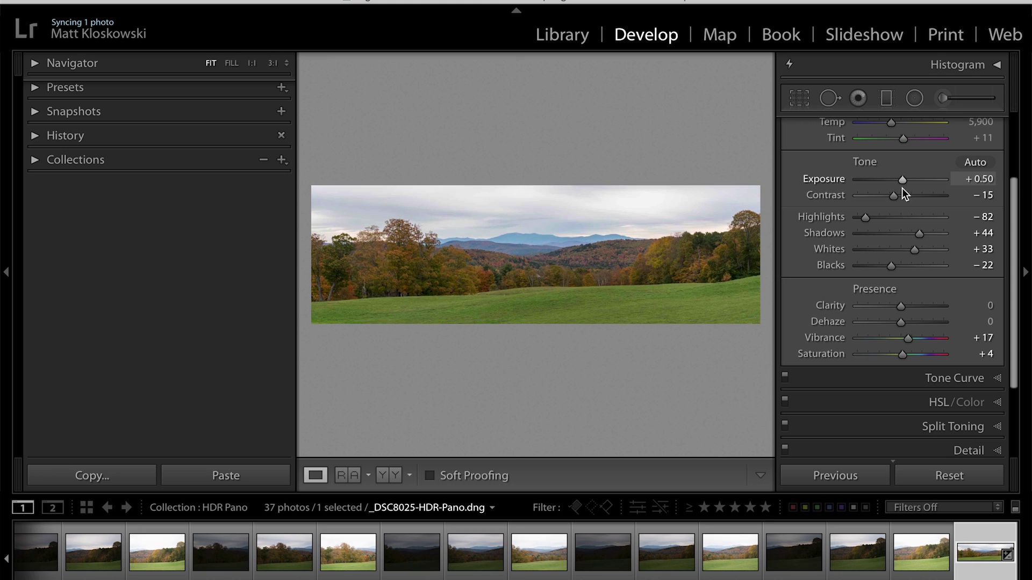
mouse_move(914, 250)
left_mouse_down()
mouse_move(929, 250)
mouse_move(919, 250)
left_mouse_up()
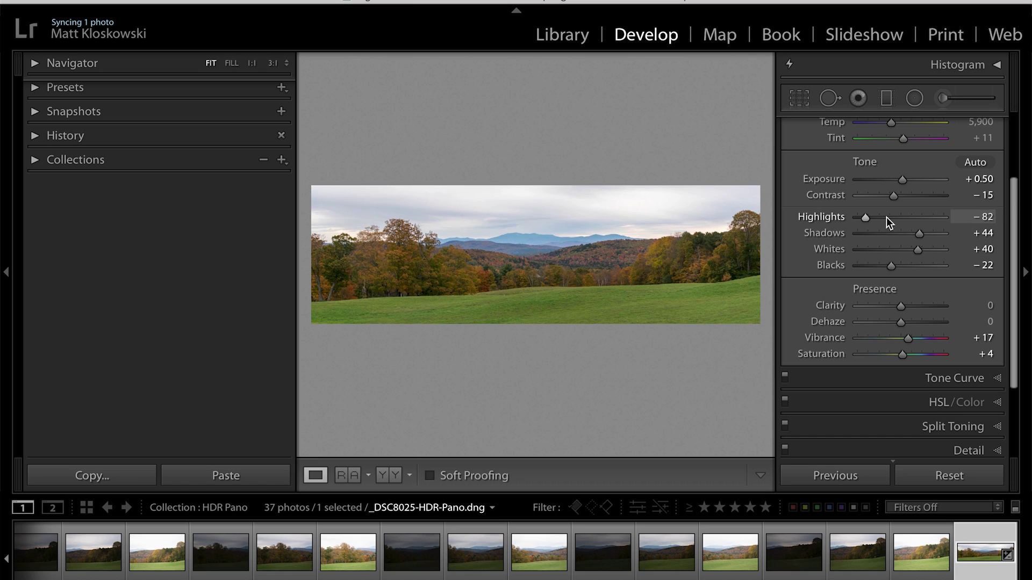
left_click_drag(885, 217, 861, 217)
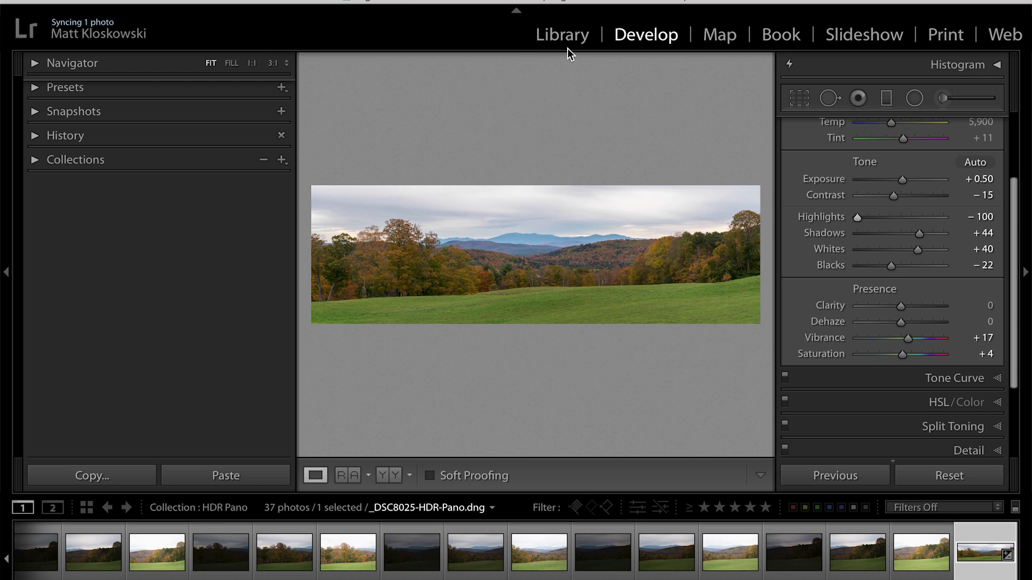
Open the Depth Map collection and select the window photo APC_0763.heic
left_click(104, 158)
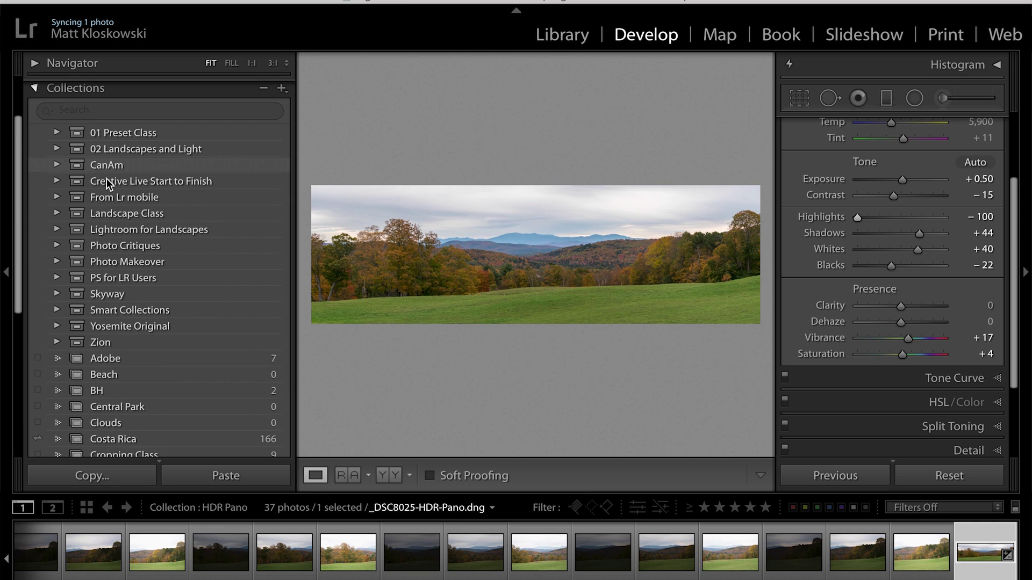
scroll(149, 347, "down", 5)
left_click(146, 359)
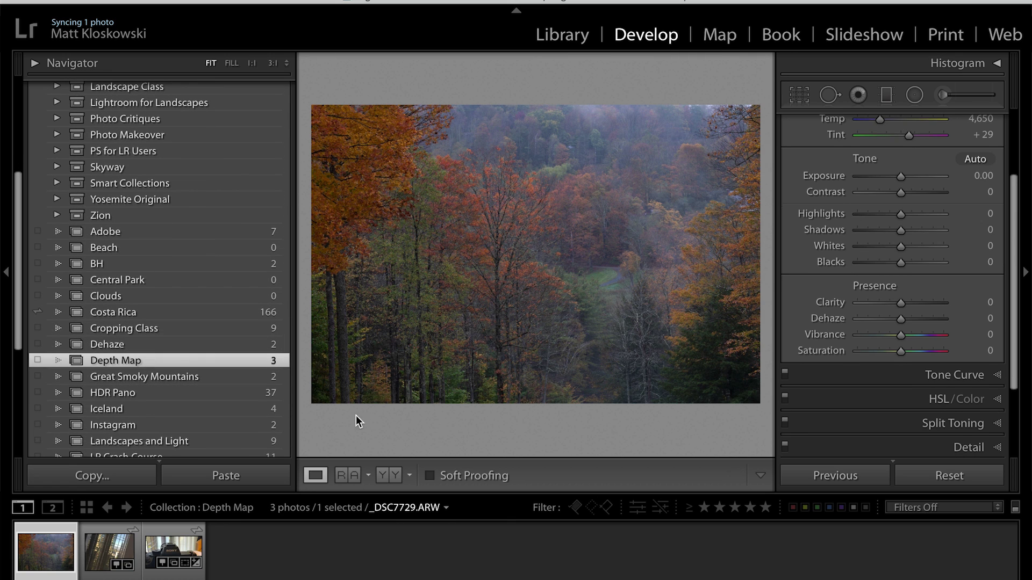
left_click(105, 553)
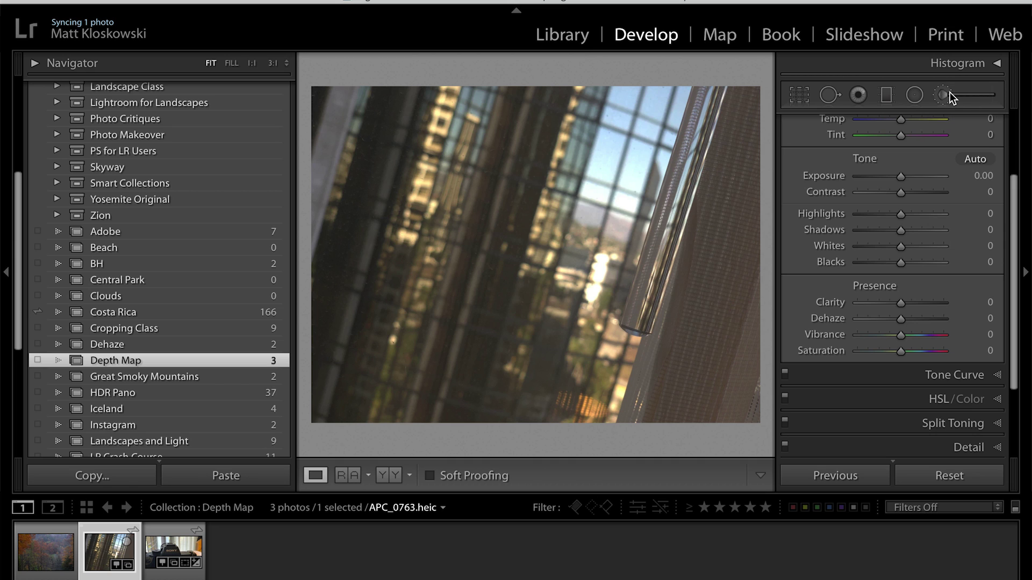
Start an Adjustment Brush on the photo and hide its edit pins
left_click(913, 95)
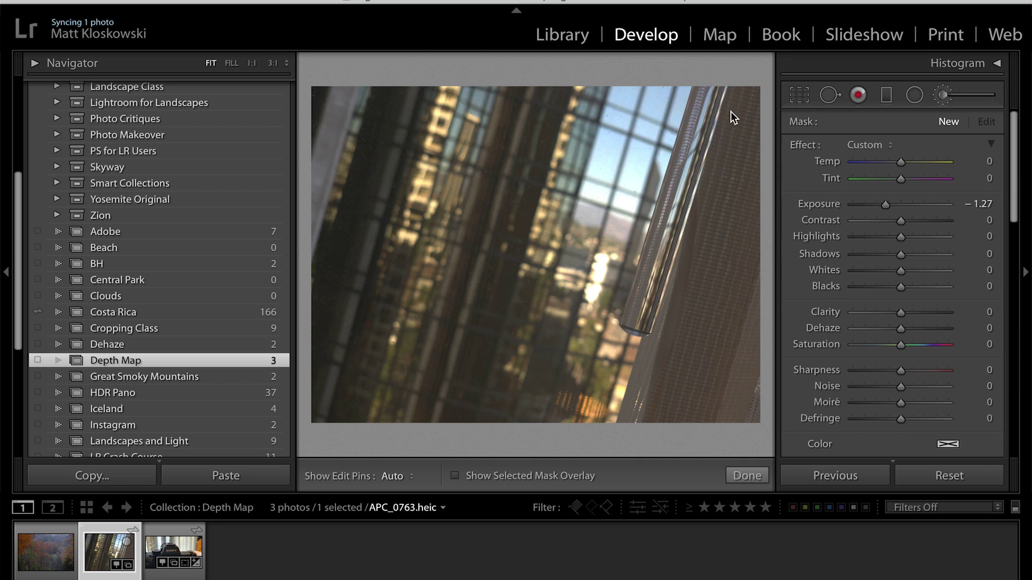
key("h")
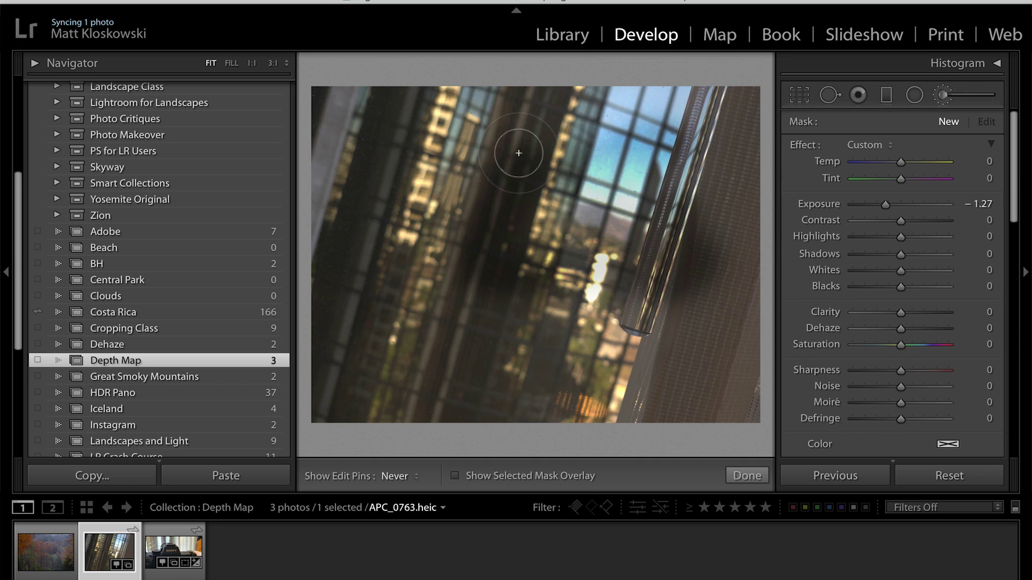
scroll(891, 269, "down", 3)
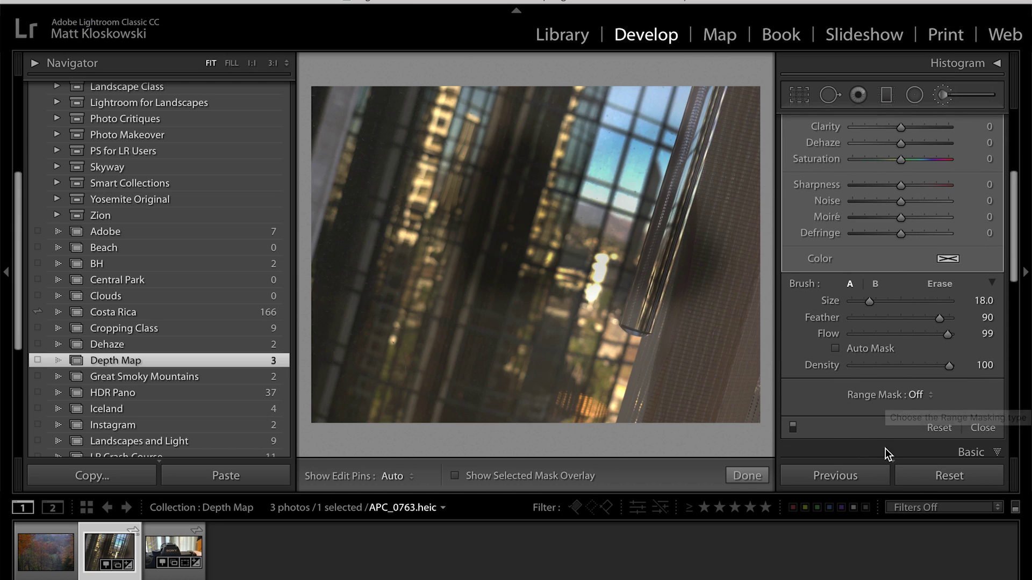
Paint the brush onto the lower-right area and show the Off, Color, Luminance, Depth range mask options
left_click(920, 397)
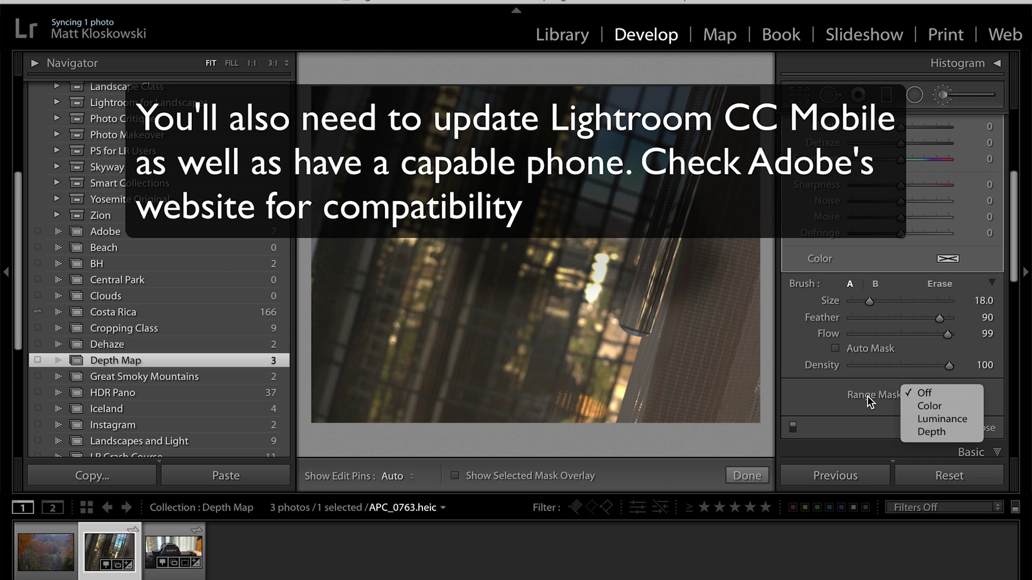
left_click(839, 402)
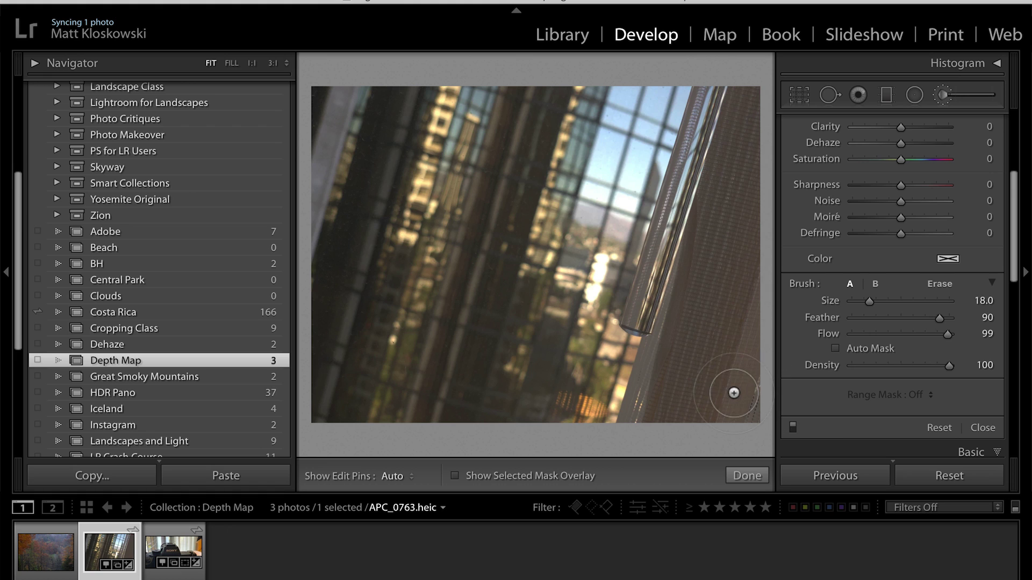
left_click(750, 417)
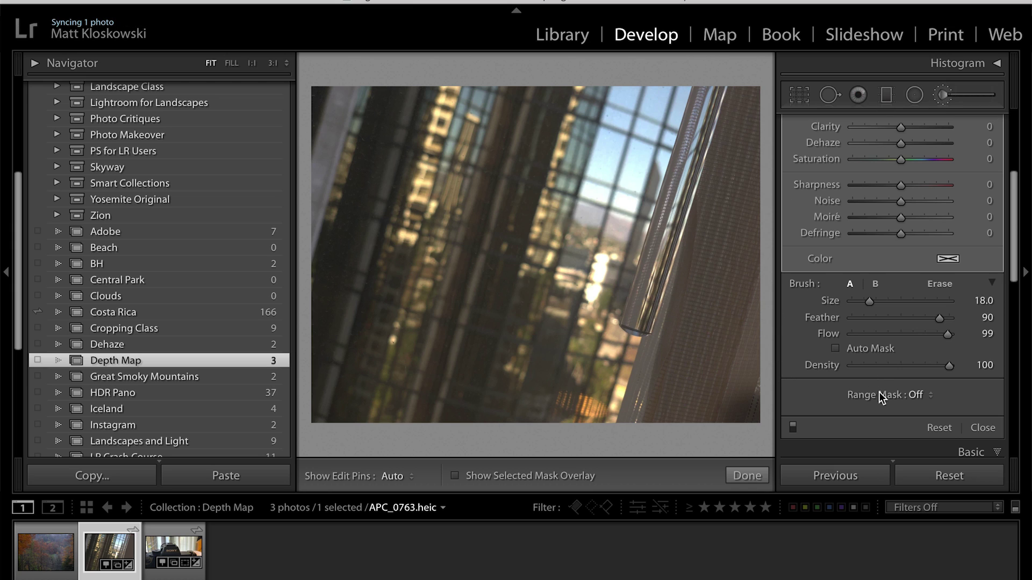
left_click(922, 395)
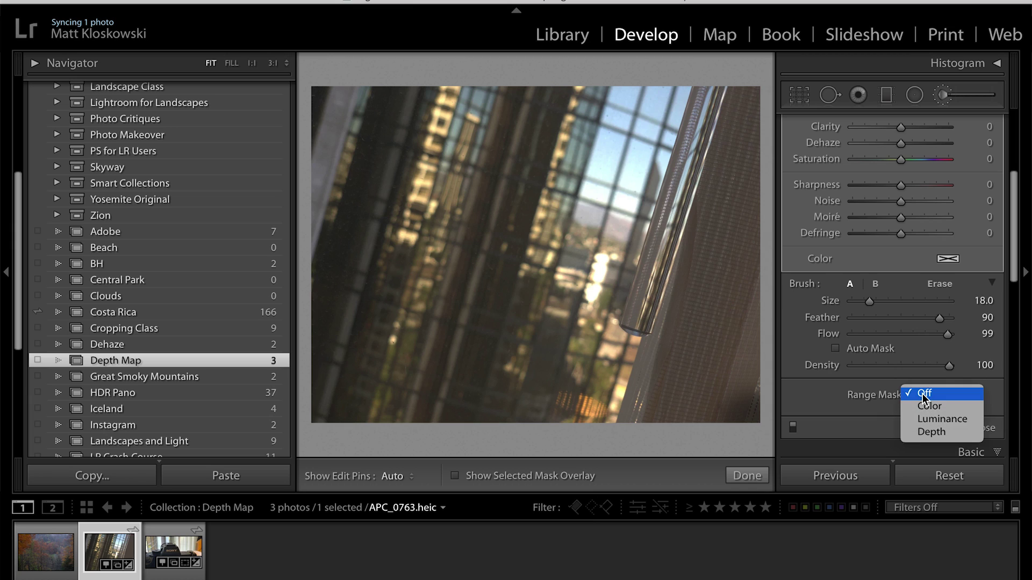
Set the brush's Range Mask to Depth and toggle Show Depth Mask to inspect the grayscale map
left_click(917, 431)
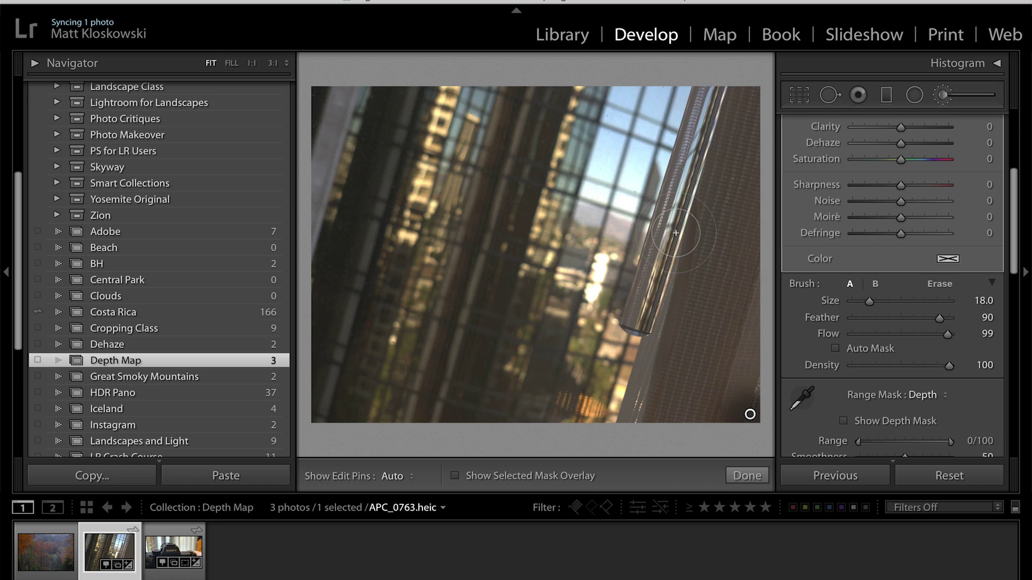
scroll(891, 378, "down", 5)
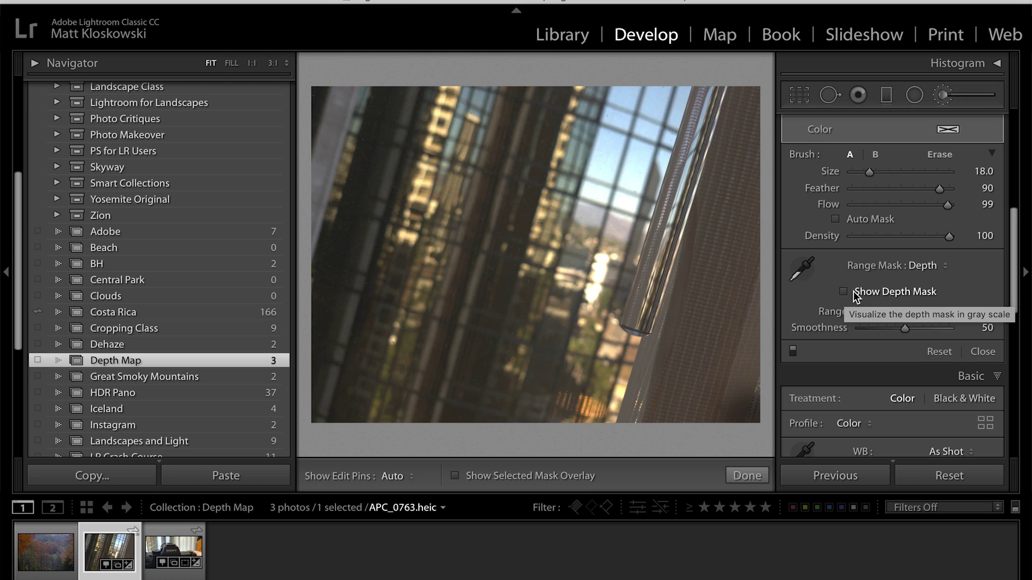
left_click(870, 295)
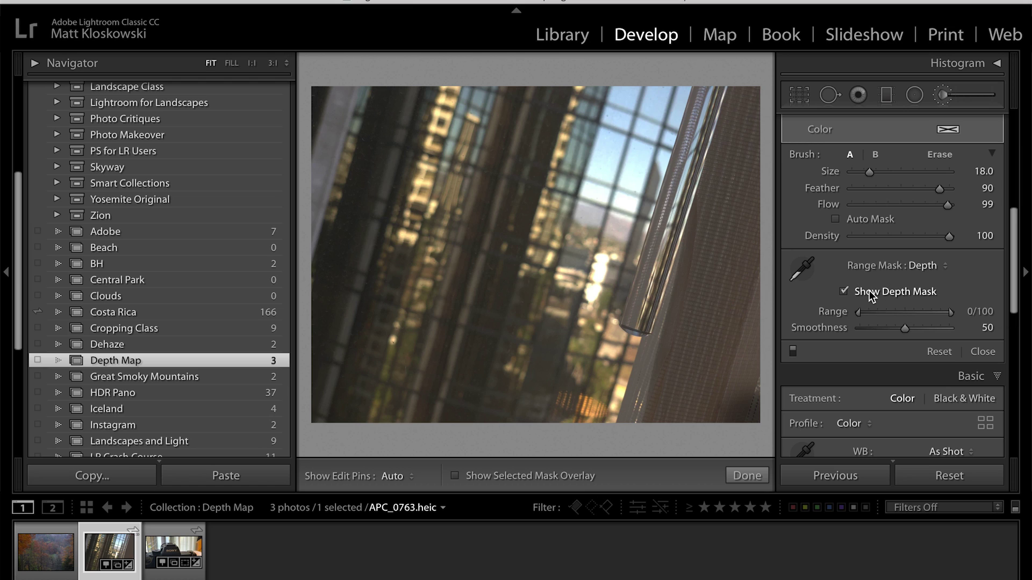
left_click(871, 295)
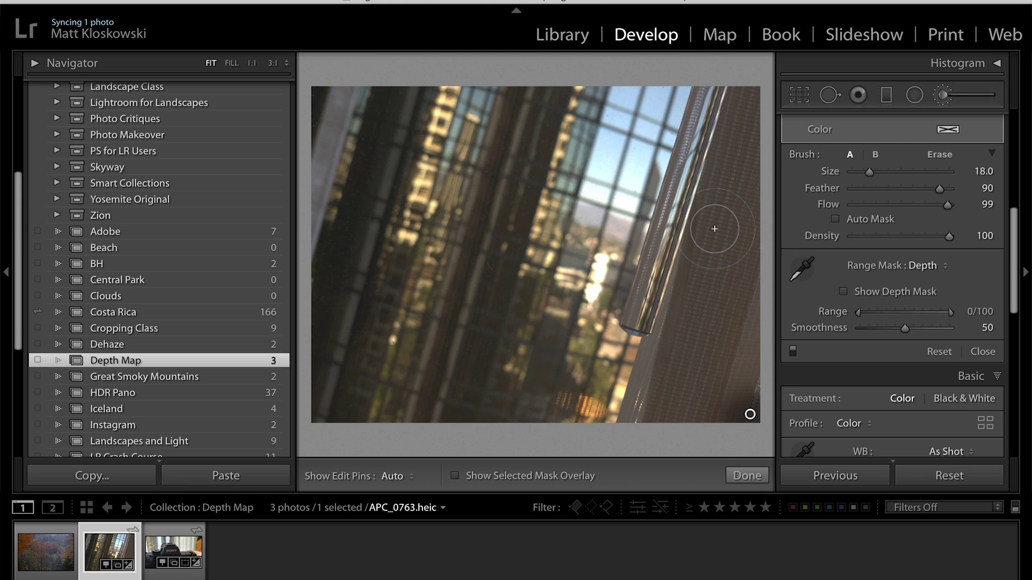
left_click(880, 291)
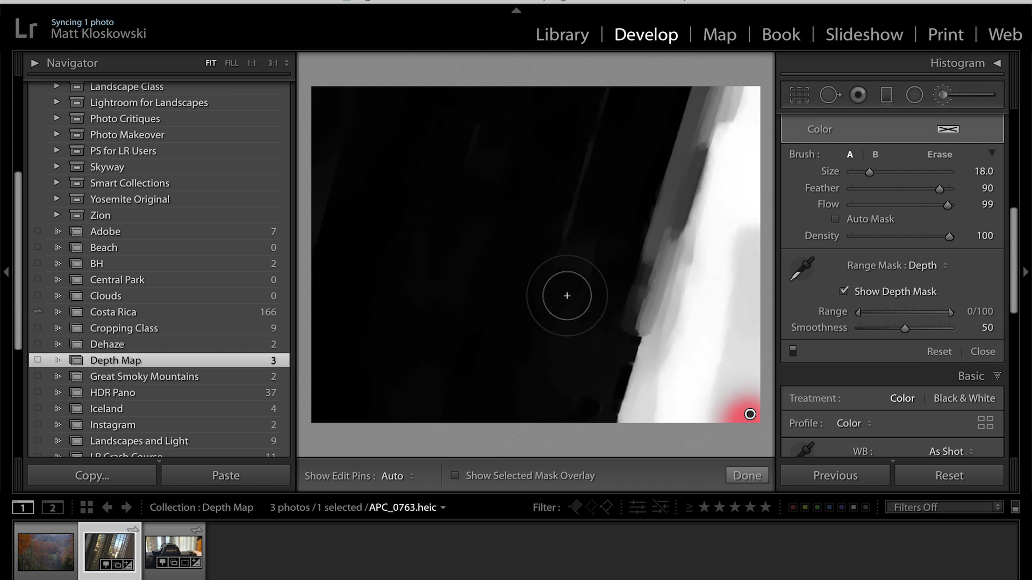
left_click(882, 289)
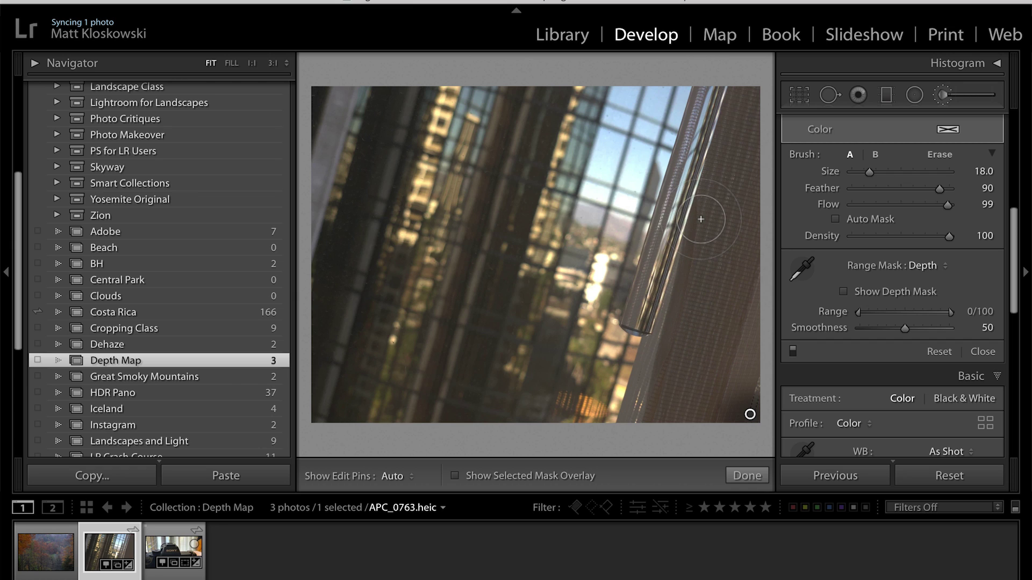
Switch to the Sony camera photo APC_0766.heic and restore automatic pin display
left_click(170, 546)
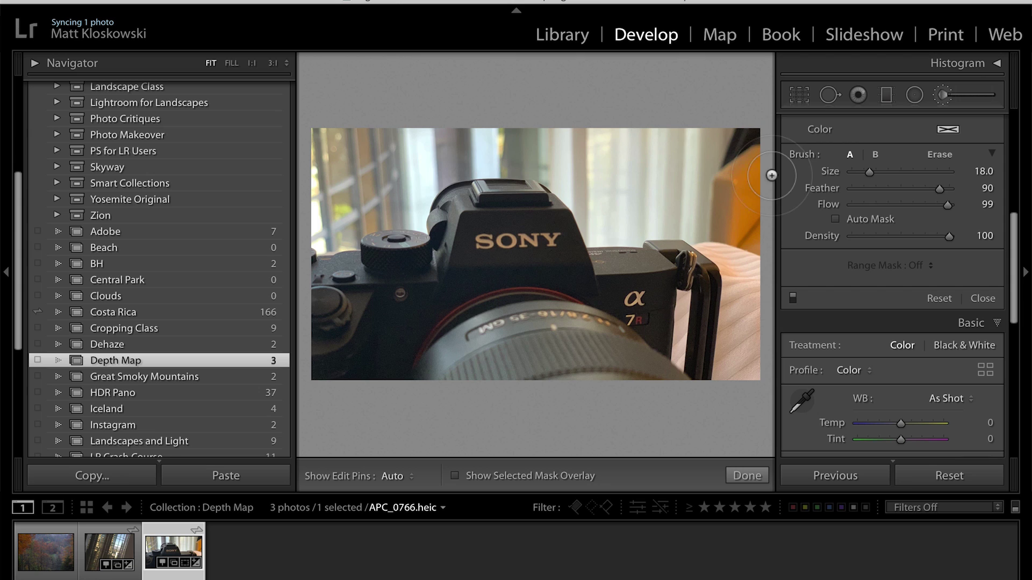
key("h")
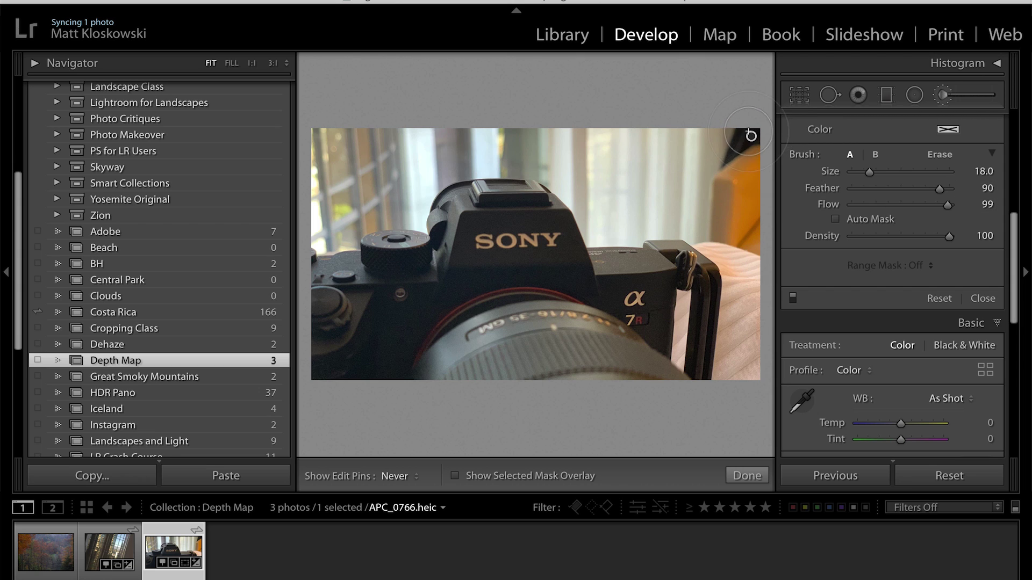
key("h")
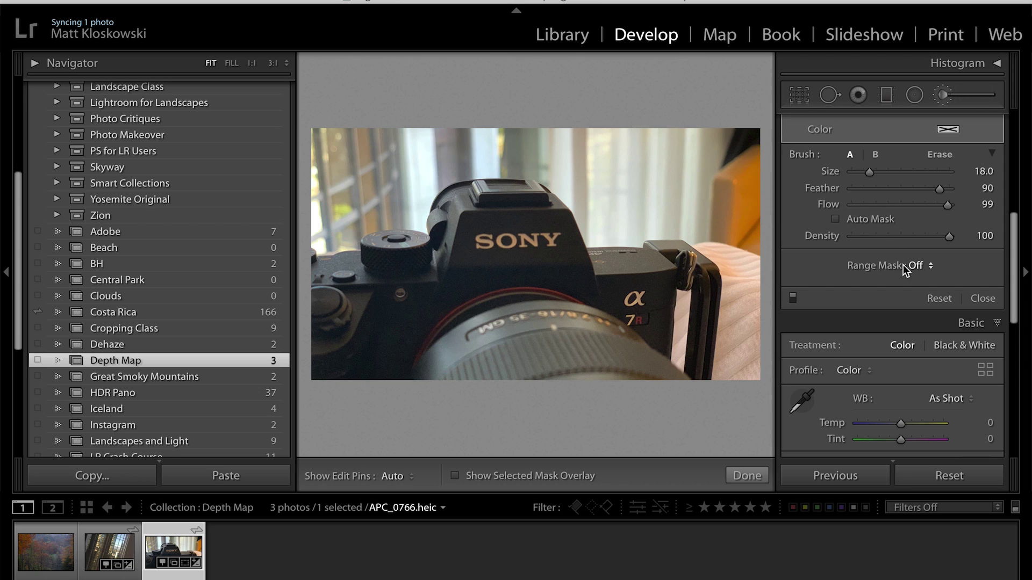
Set the Range Mask to Depth, reset it, and select the Graduated Filter tool
left_click(916, 266)
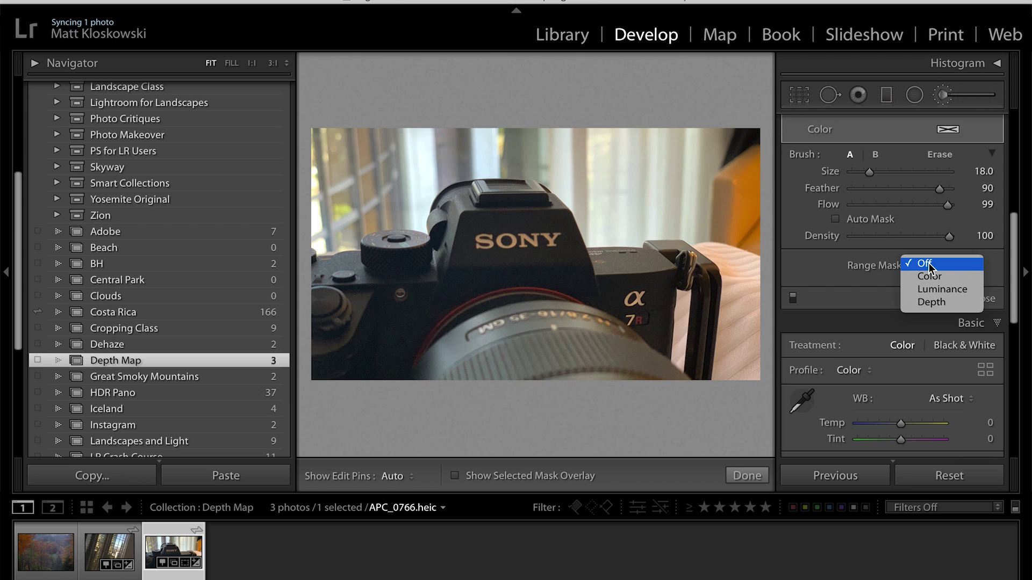
left_click(929, 302)
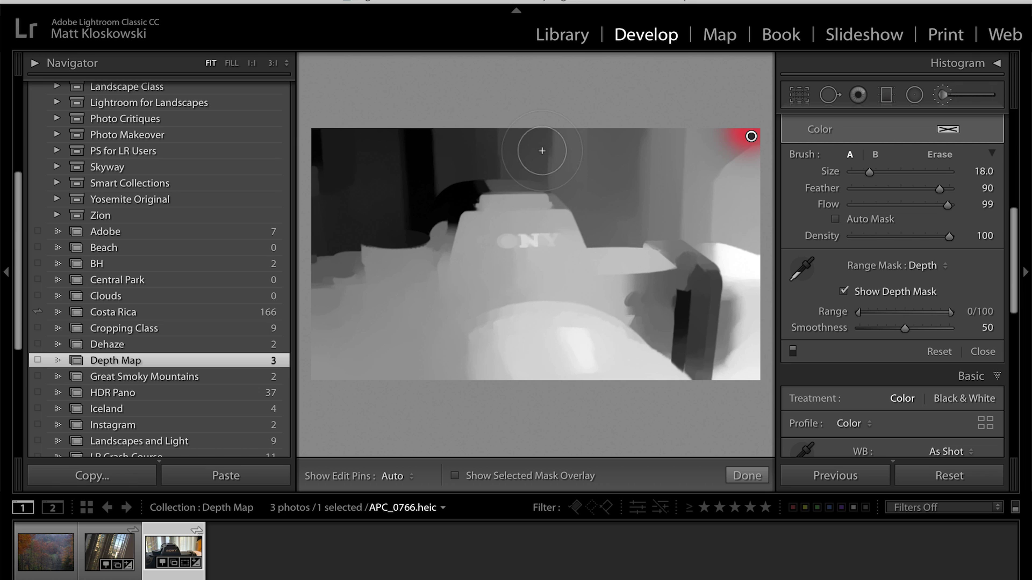
left_click(938, 352)
scroll(883, 241, "up", 6)
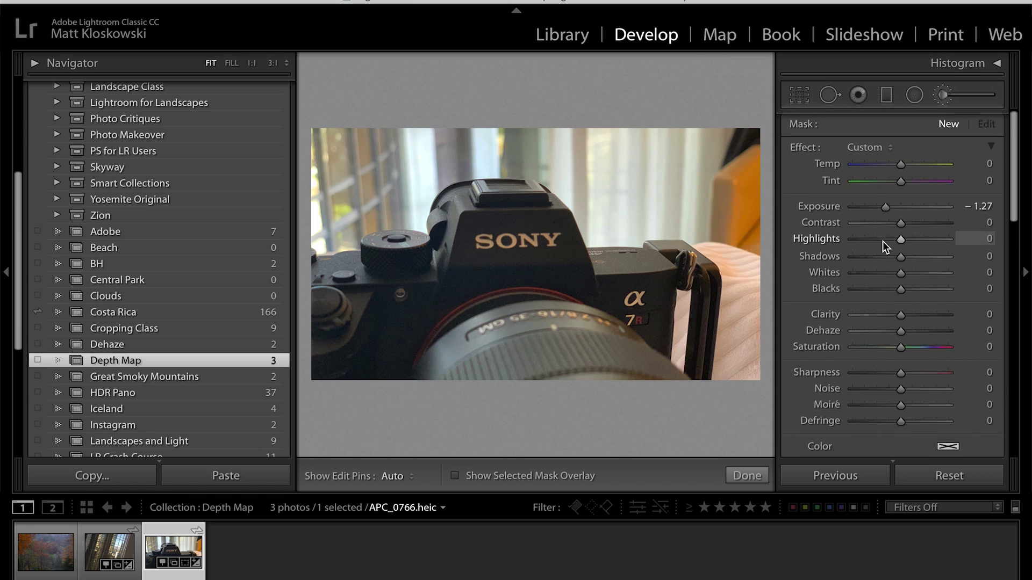
left_click(886, 95)
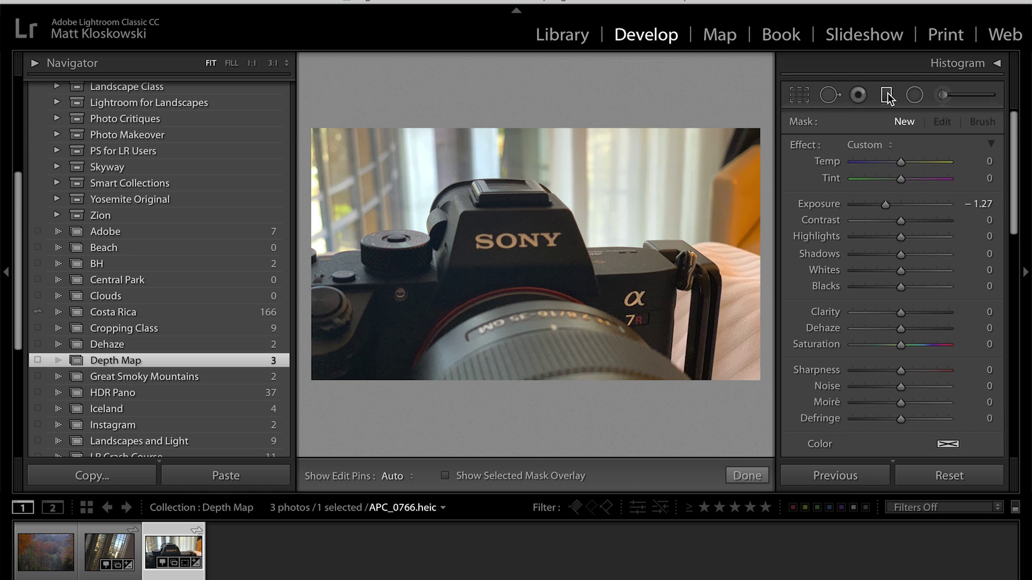
Draw an Exposure -1.36 graduated filter diagonally across the camera, shifted lower and narrowed
left_click_drag(888, 207, 886, 207)
left_click_drag(567, 179, 524, 332)
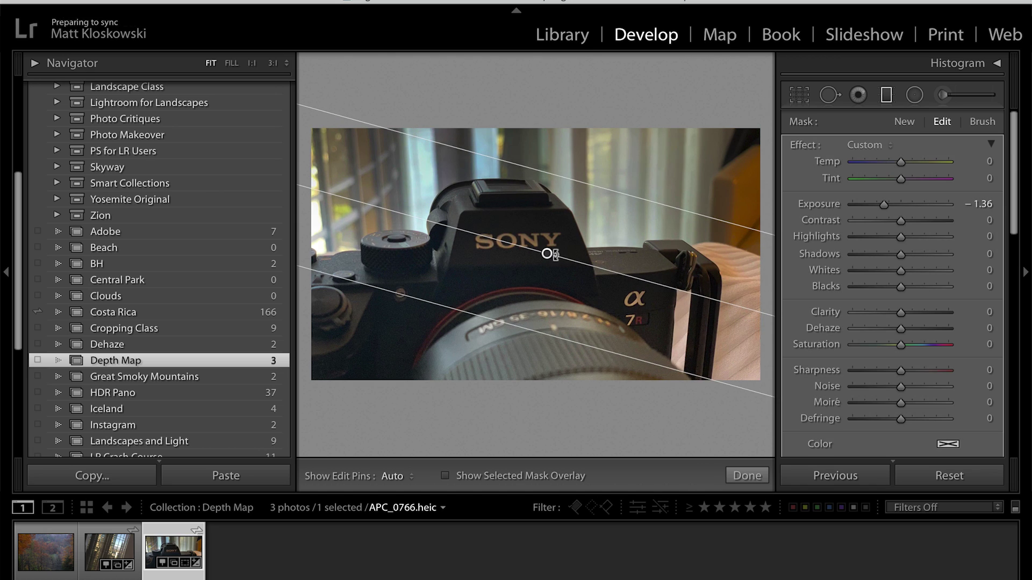
mouse_move(546, 254)
left_mouse_down()
mouse_move(532, 292)
mouse_move(548, 274)
left_mouse_up()
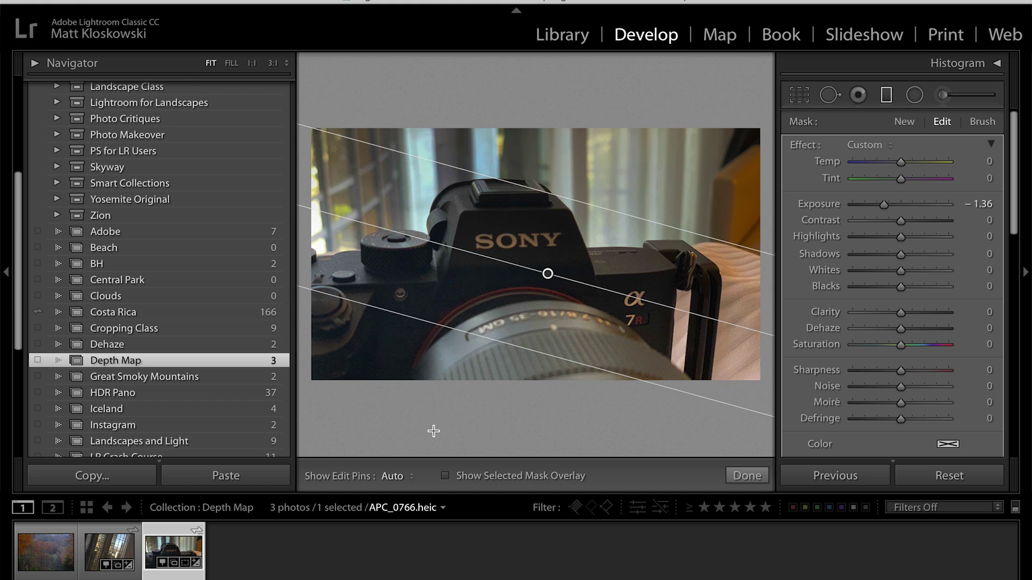
left_click_drag(501, 342, 520, 301)
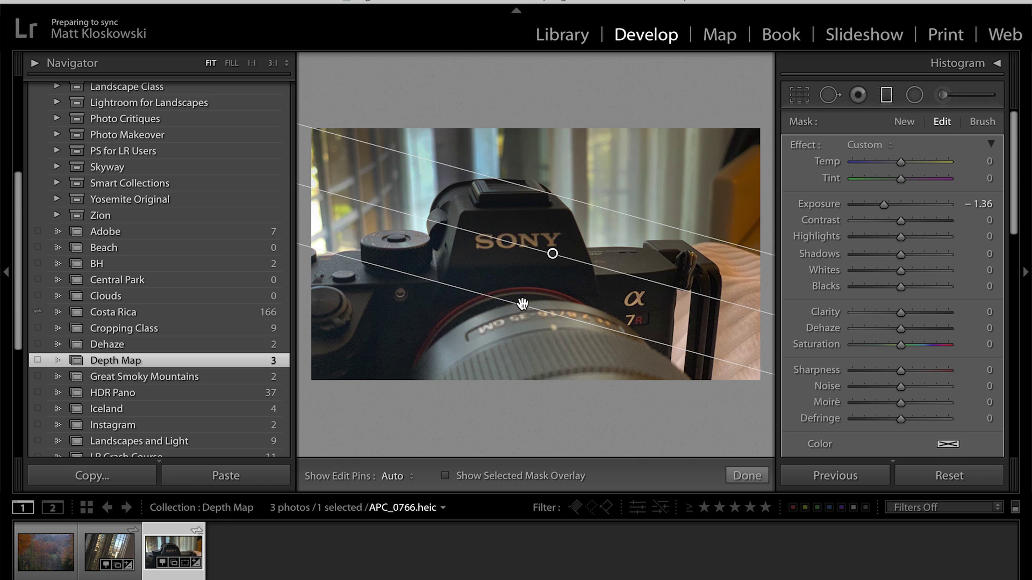
scroll(834, 392, "down", 1)
Set the filter's Range Mask to Depth and drag the Range lower limit to 36
scroll(834, 392, "down", 2)
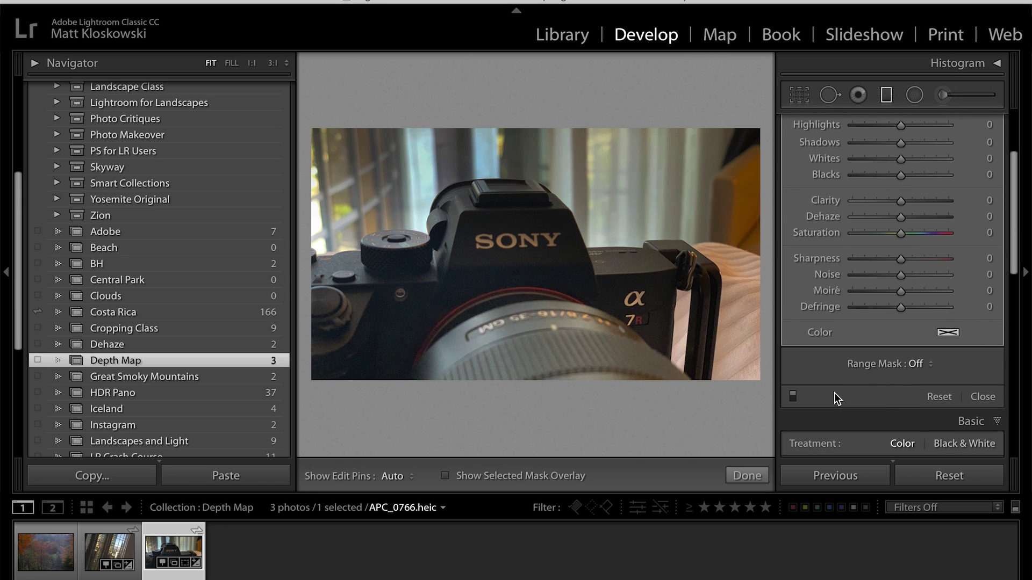
left_click(921, 364)
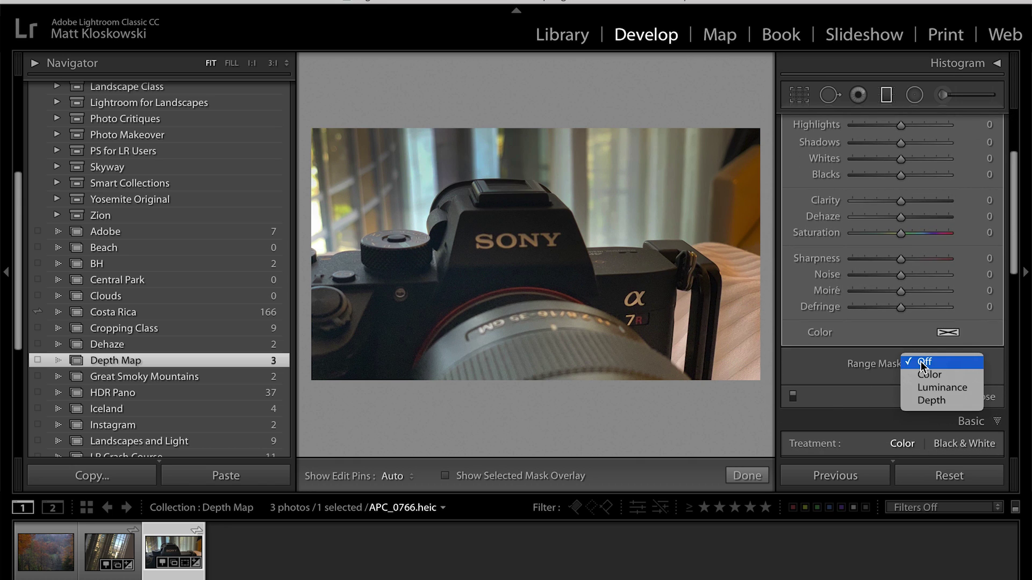
left_click(931, 400)
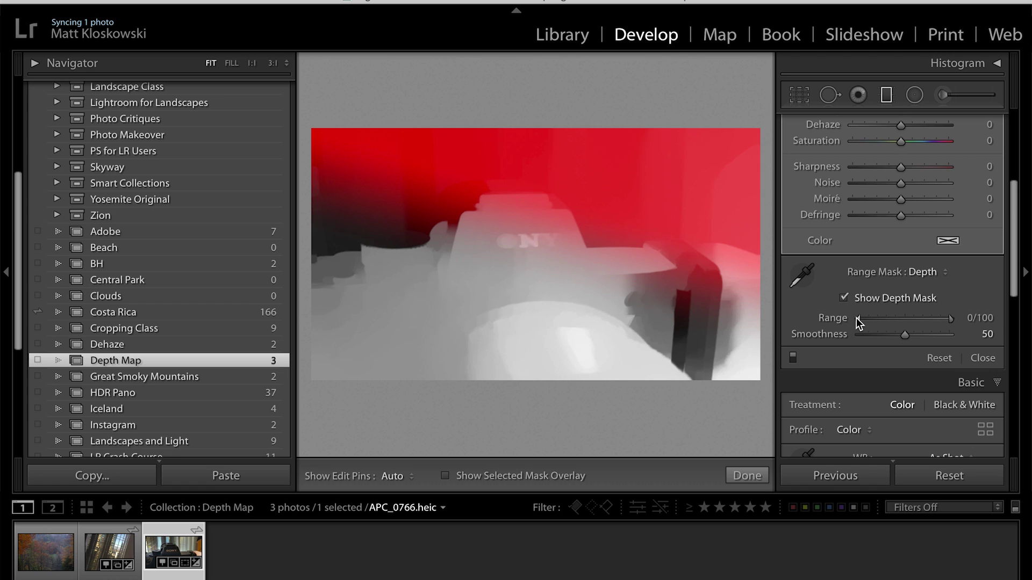
left_click_drag(858, 318, 885, 315)
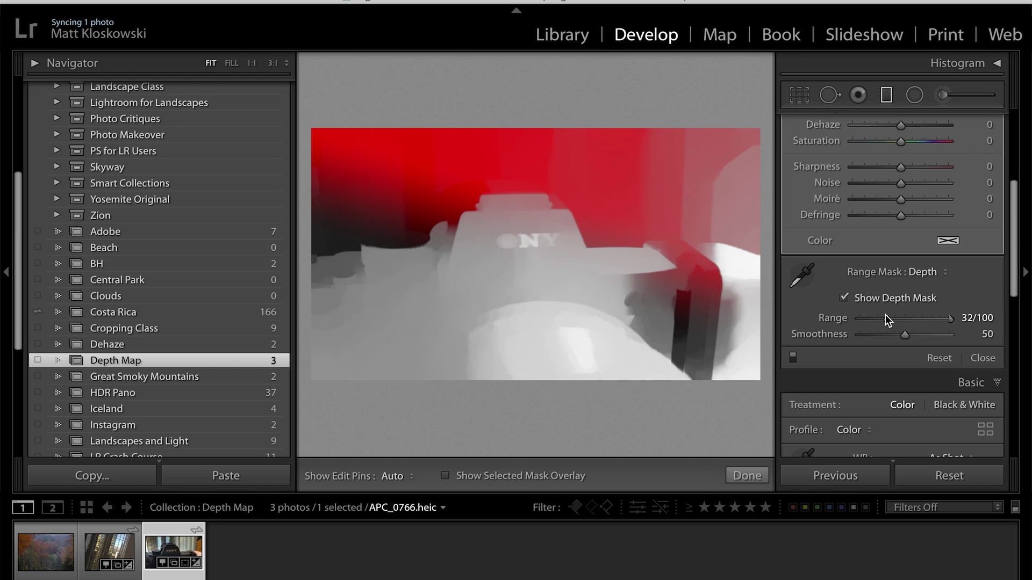
double_click(834, 317)
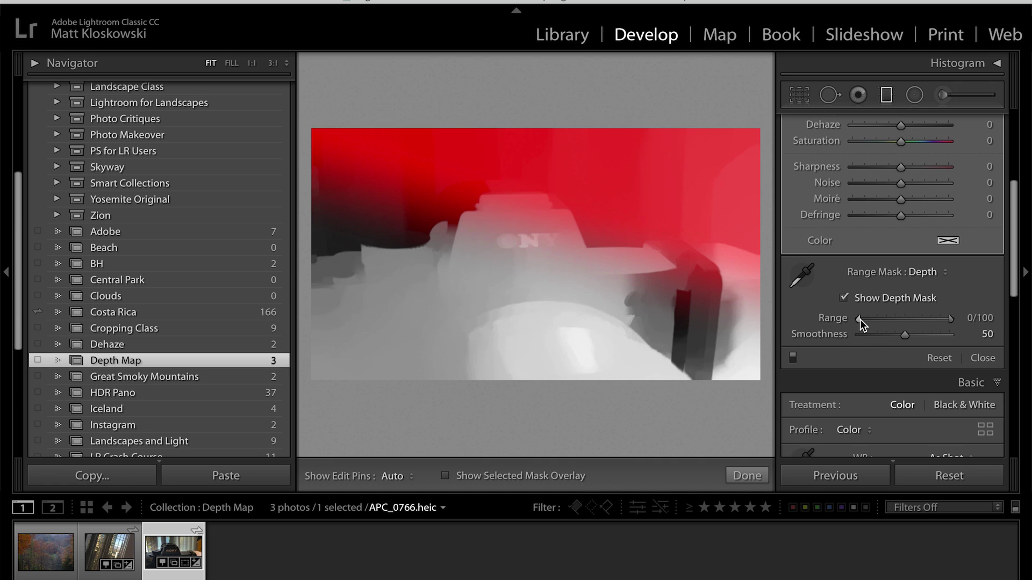
left_click_drag(860, 318, 891, 318)
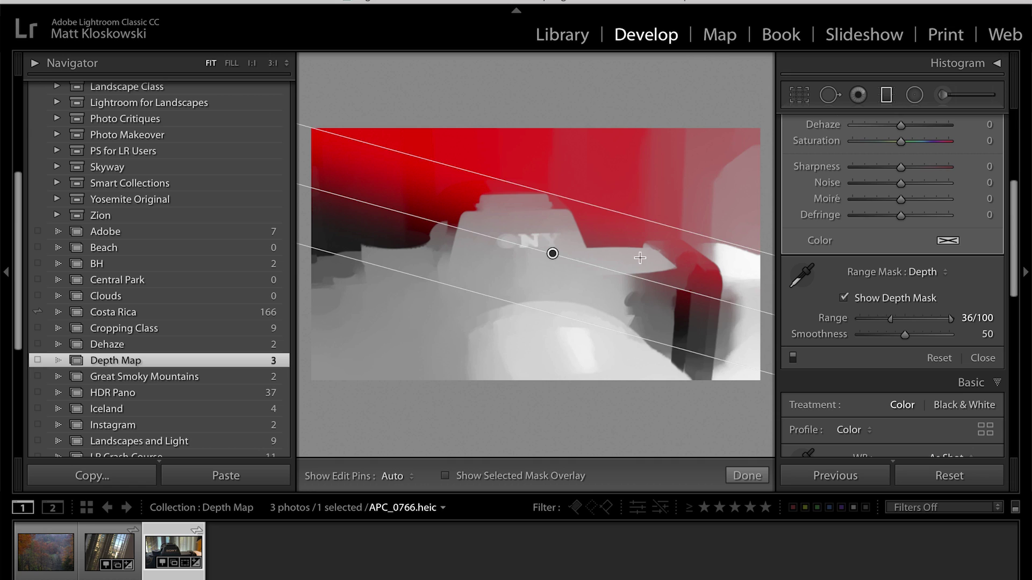
Hide the depth mask, set Range 43 and Smoothness 27, compare before/after, and finish the filter
left_click(869, 296)
mouse_move(892, 318)
left_mouse_down()
mouse_move(849, 318)
mouse_move(902, 318)
mouse_move(803, 314)
mouse_move(911, 329)
mouse_move(867, 333)
mouse_move(905, 335)
mouse_move(867, 331)
mouse_move(884, 335)
left_mouse_up()
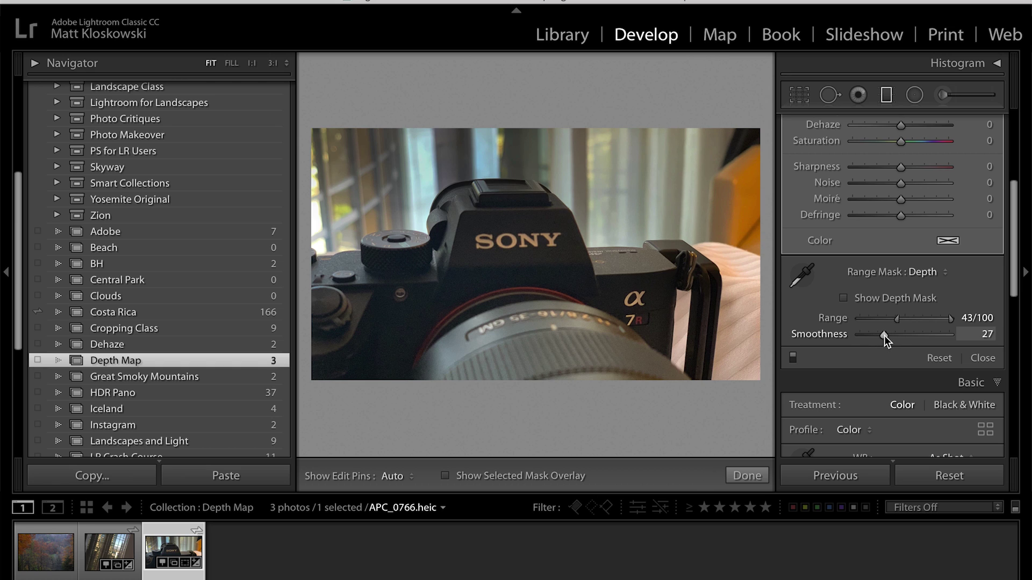
left_click(793, 356)
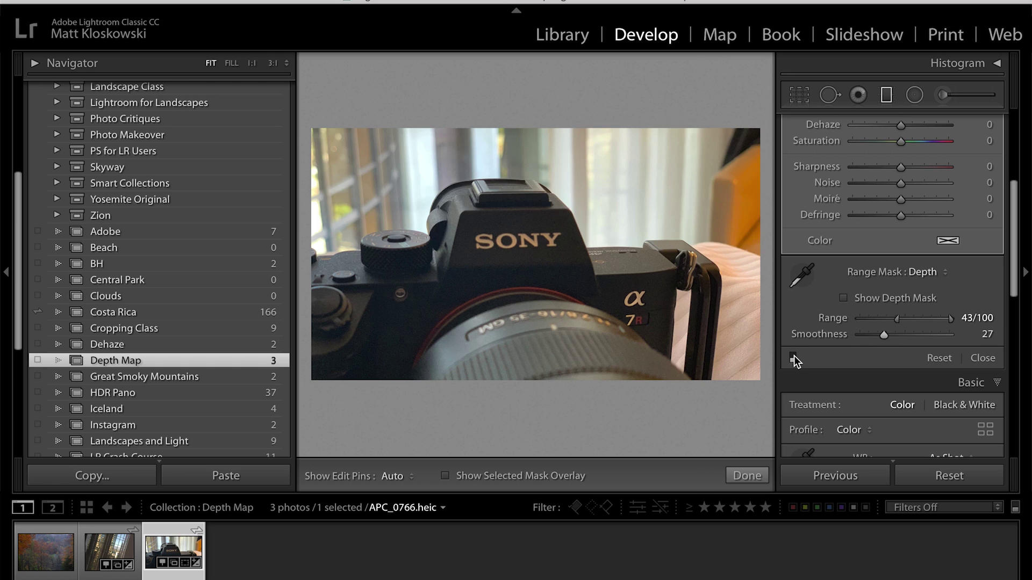
left_click(794, 357)
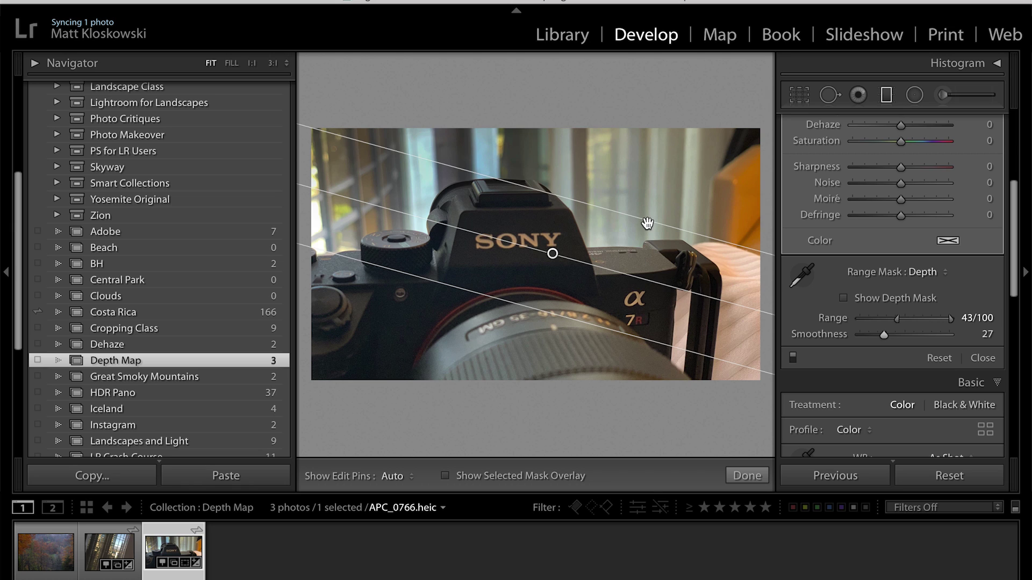
left_click(746, 476)
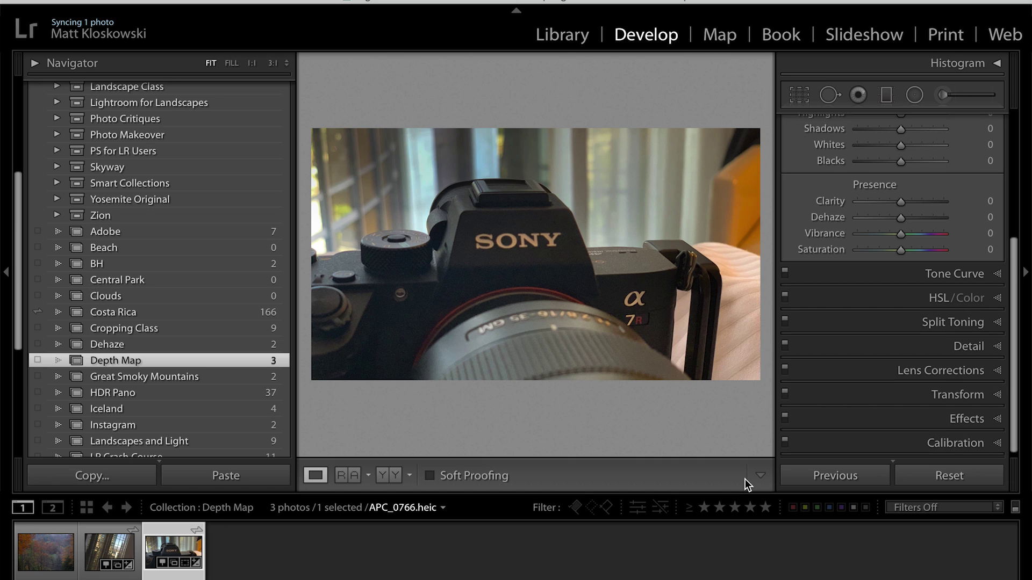
On the autumn forest photo _DSC7729.ARW, set Whites +42, Blacks −23 and Dehaze +35
left_click(42, 557)
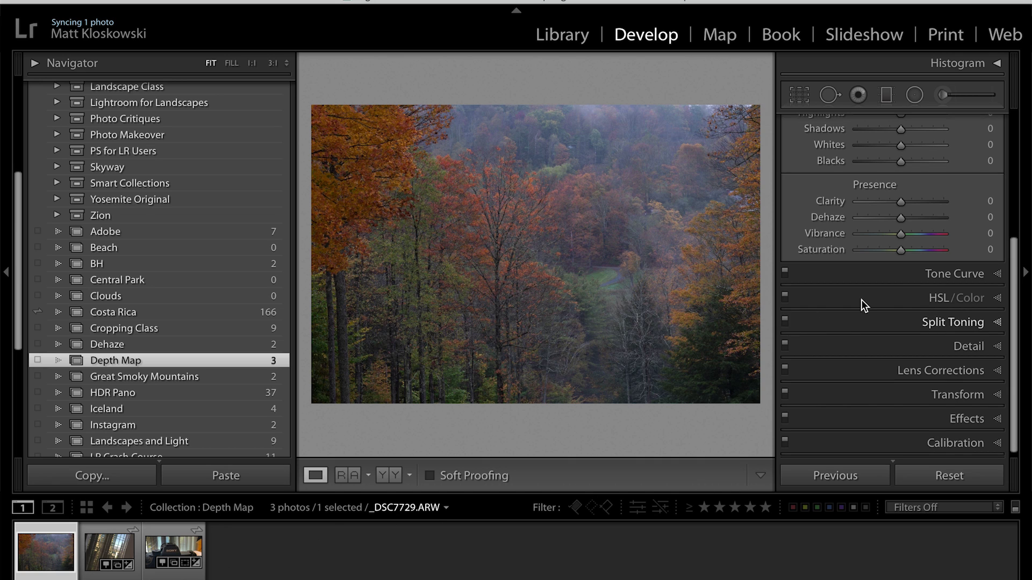
scroll(923, 238, "up", 3)
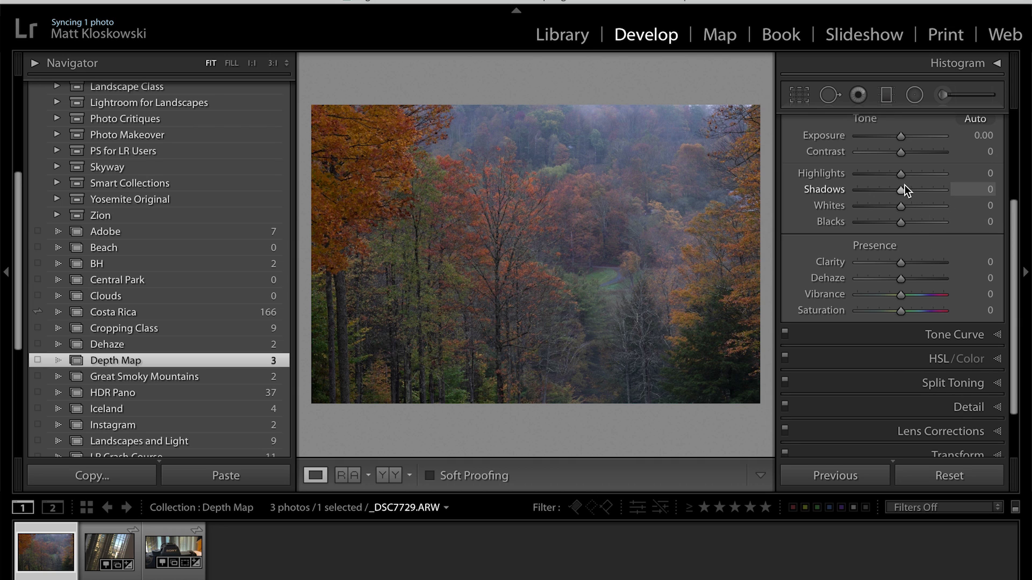
scroll(907, 205, "up", 1)
left_click_drag(904, 212, 892, 230)
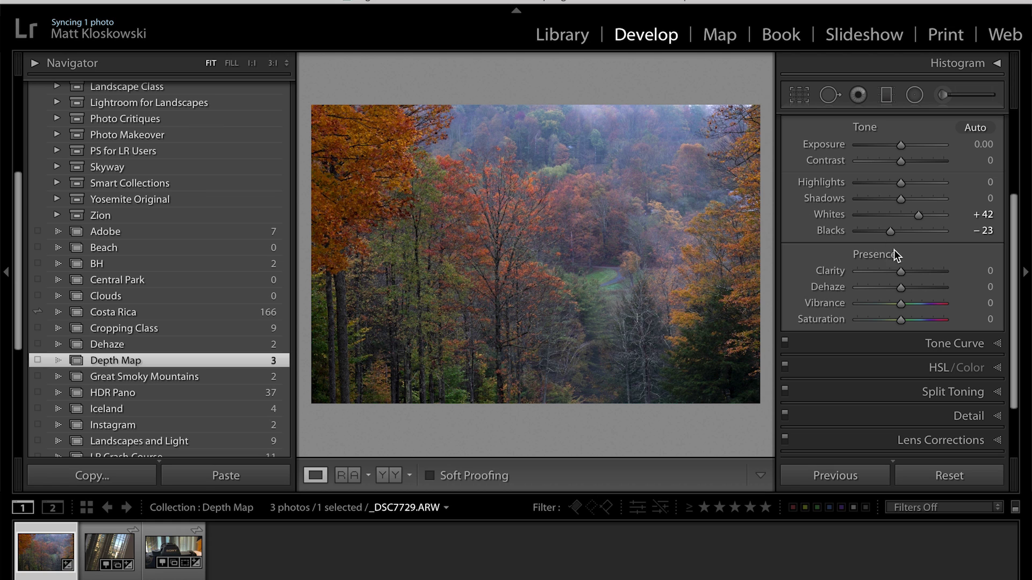
left_click_drag(901, 286, 916, 286)
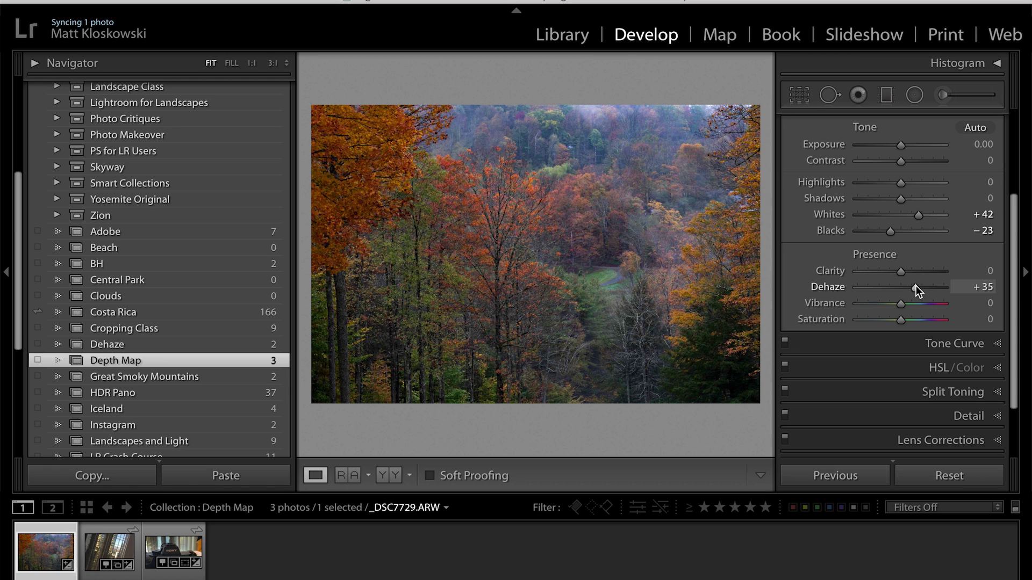
Try Dehaze at +10 and +34, settle it negative near −40, then raise Whites to +45
left_click_drag(915, 286, 904, 286)
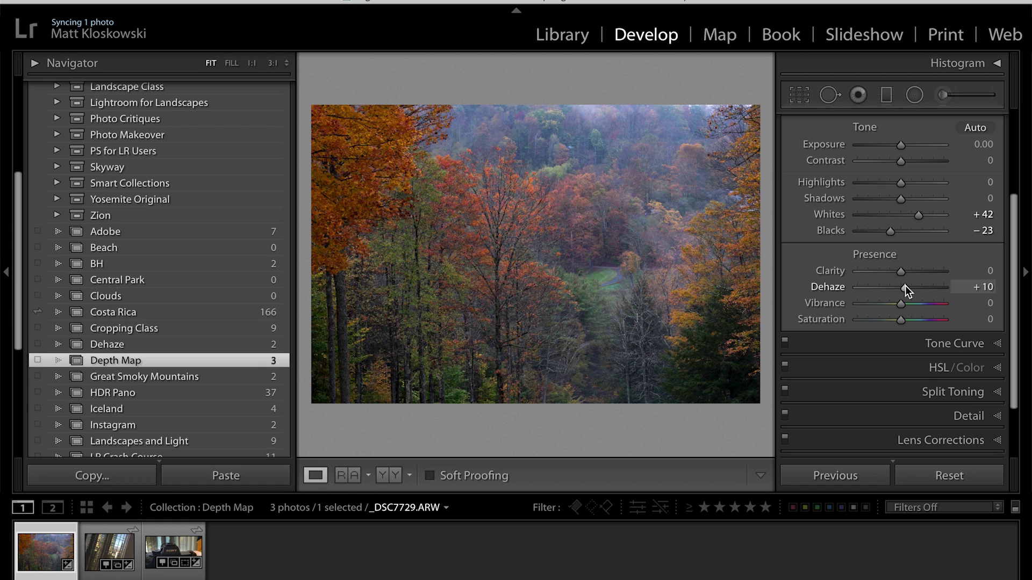
left_click_drag(905, 285, 908, 284)
left_click_drag(907, 286, 875, 282)
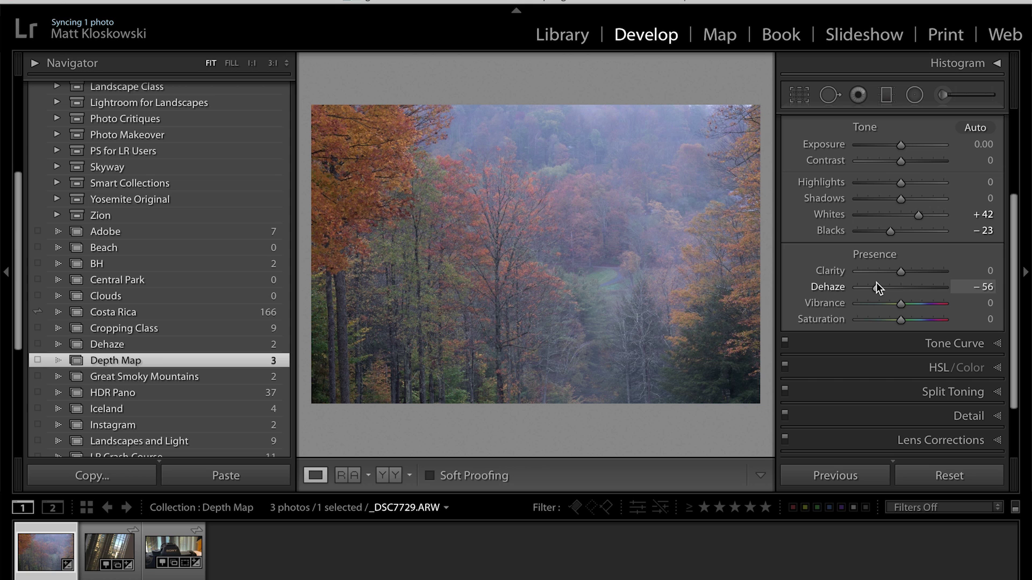
mouse_move(876, 283)
left_mouse_down()
mouse_move(930, 290)
mouse_move(882, 286)
left_mouse_up()
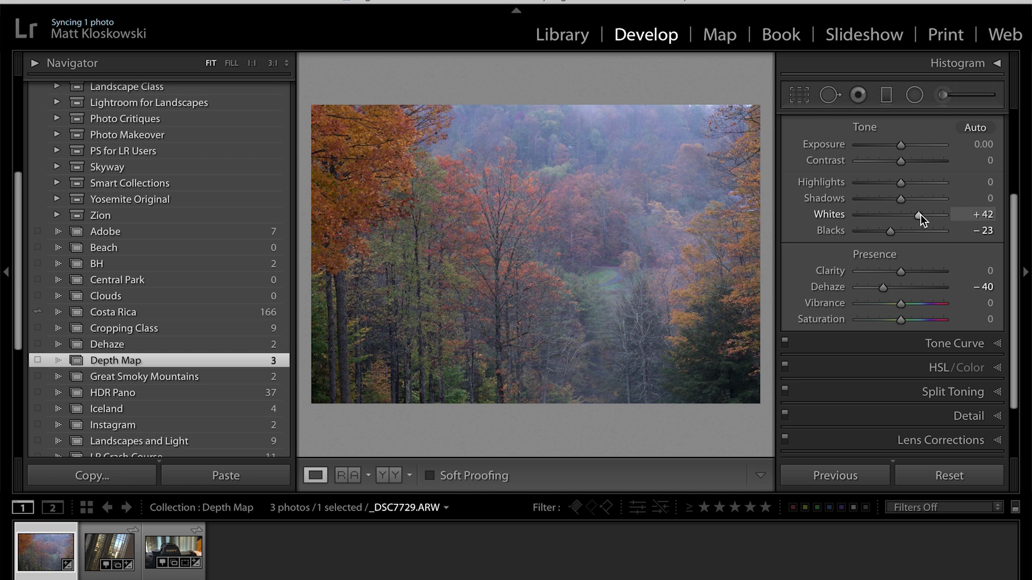
left_click_drag(919, 215, 919, 215)
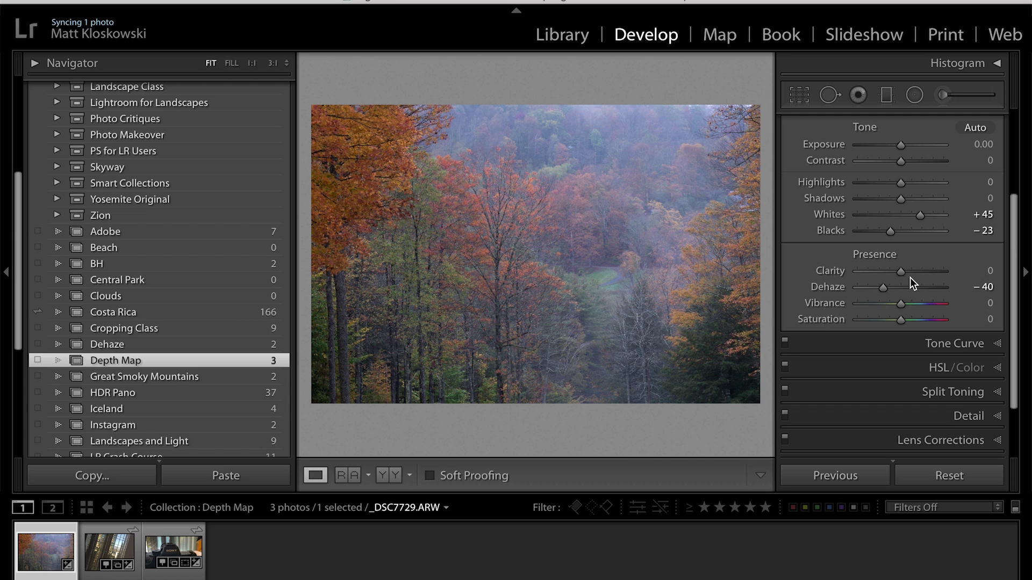
Expand the Calibration panel and keep the photo on Process Version 5 (Current)
scroll(918, 280, "down", 5)
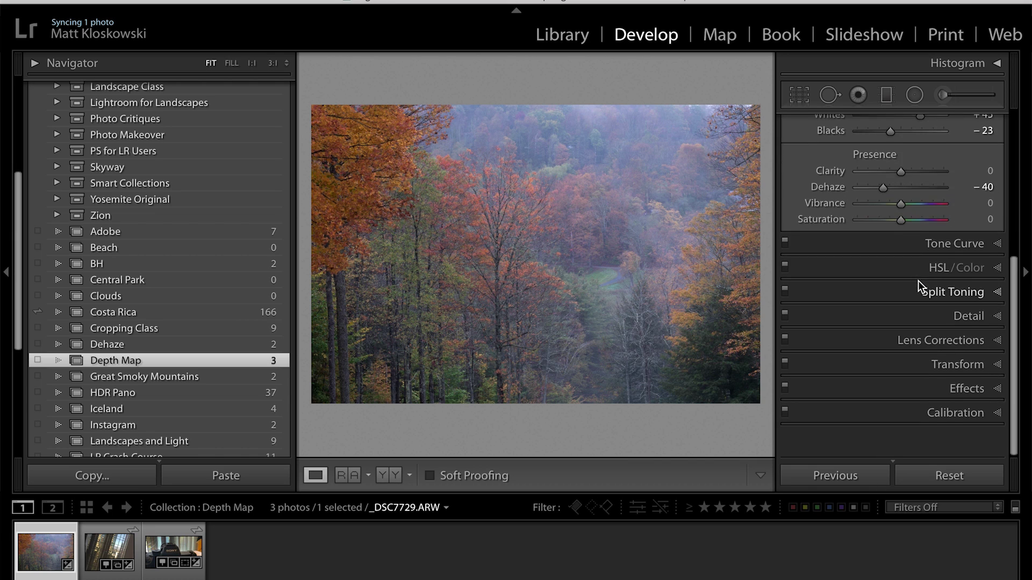
left_click(966, 429)
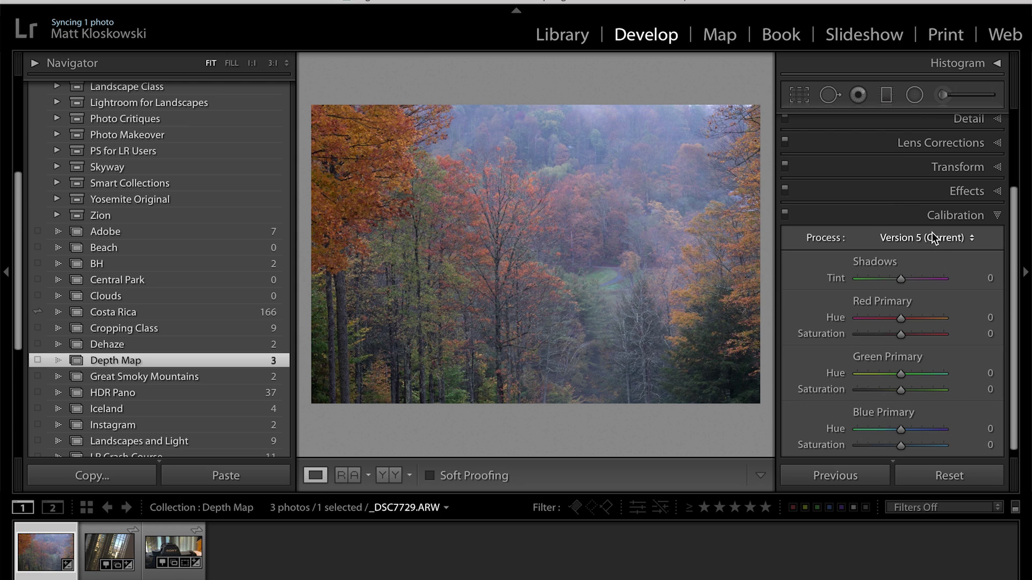
left_click(908, 237)
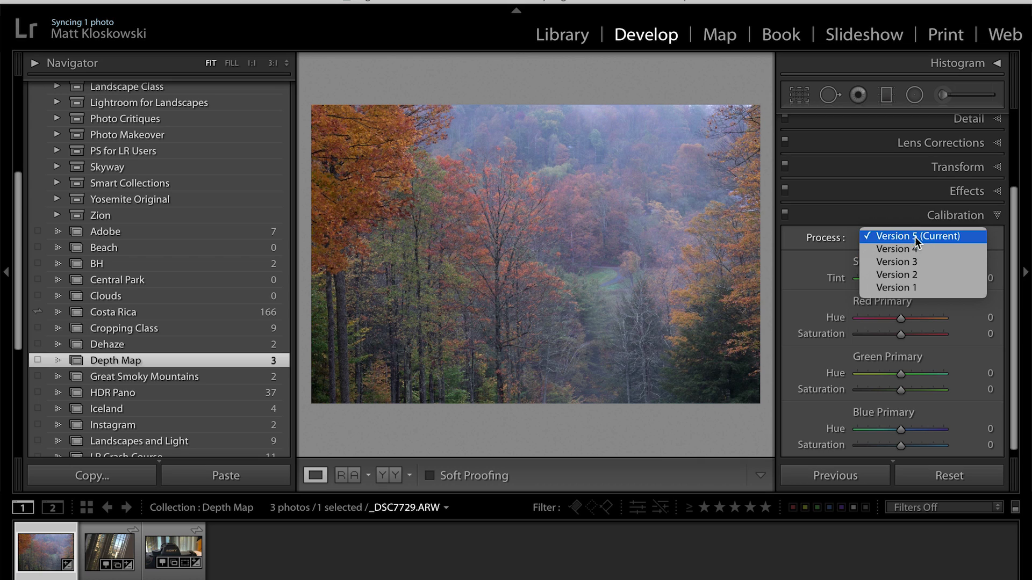
left_click(916, 235)
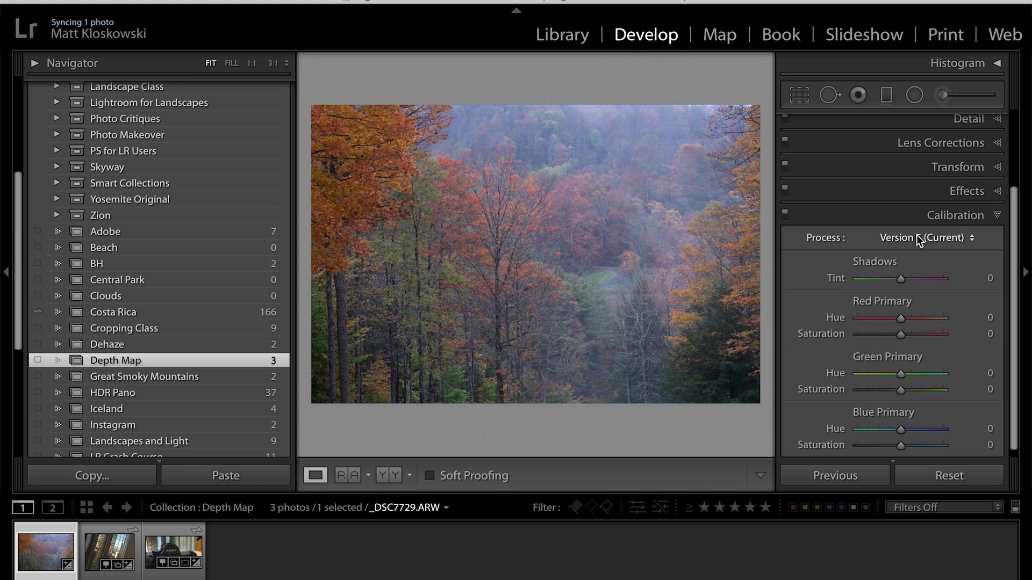
Compare the photo in Process Version 4 and Version 5 twice, ending on Version 5 (Current)
left_click(932, 236)
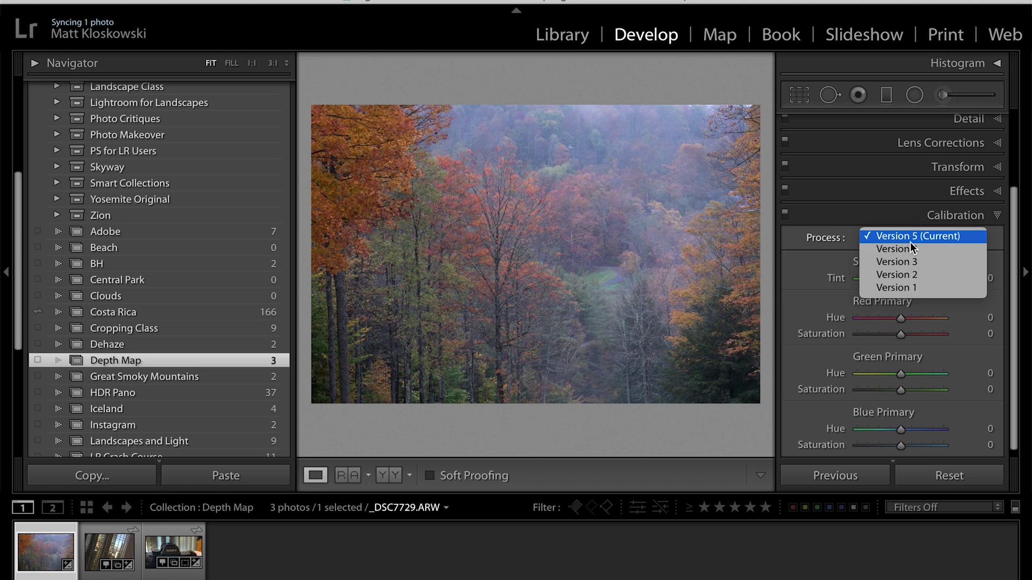
left_click(911, 249)
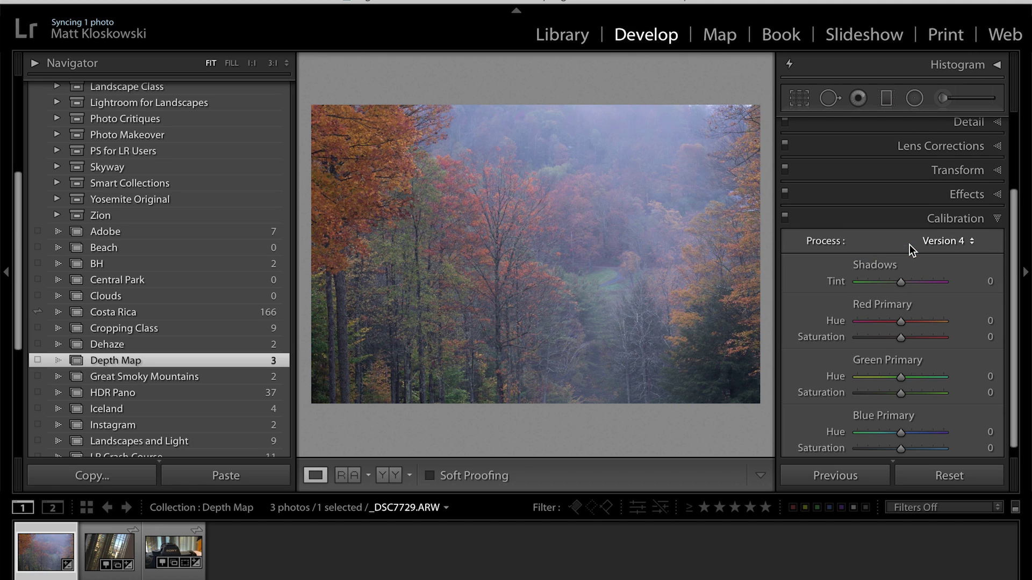
left_click(944, 240)
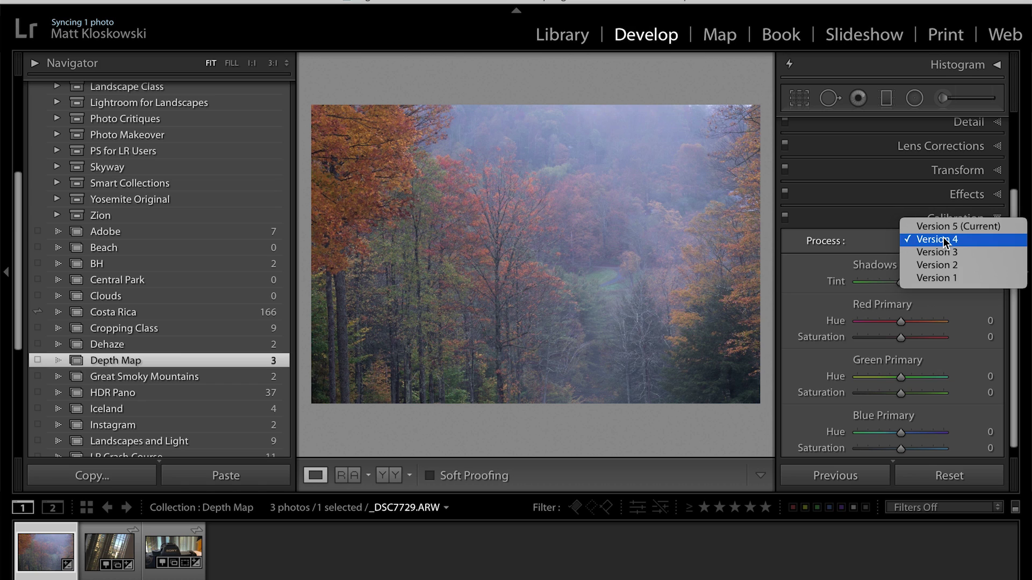
left_click(945, 225)
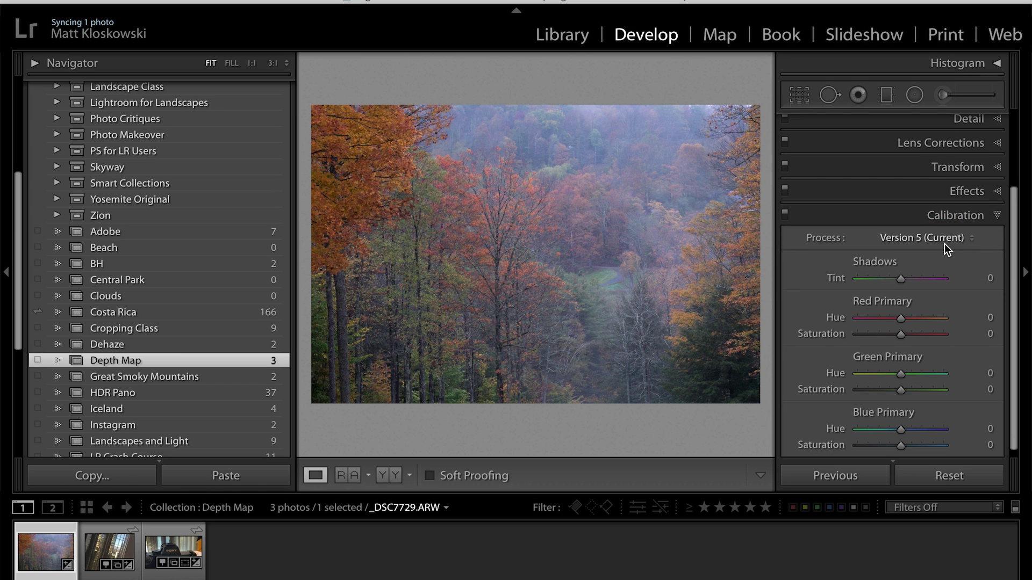
left_click(948, 249)
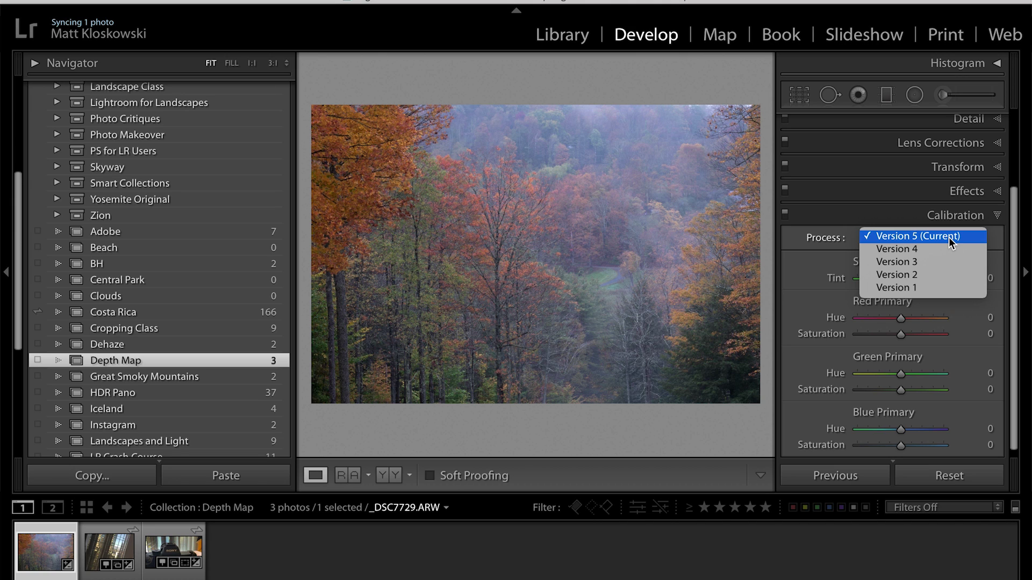
left_click(943, 249)
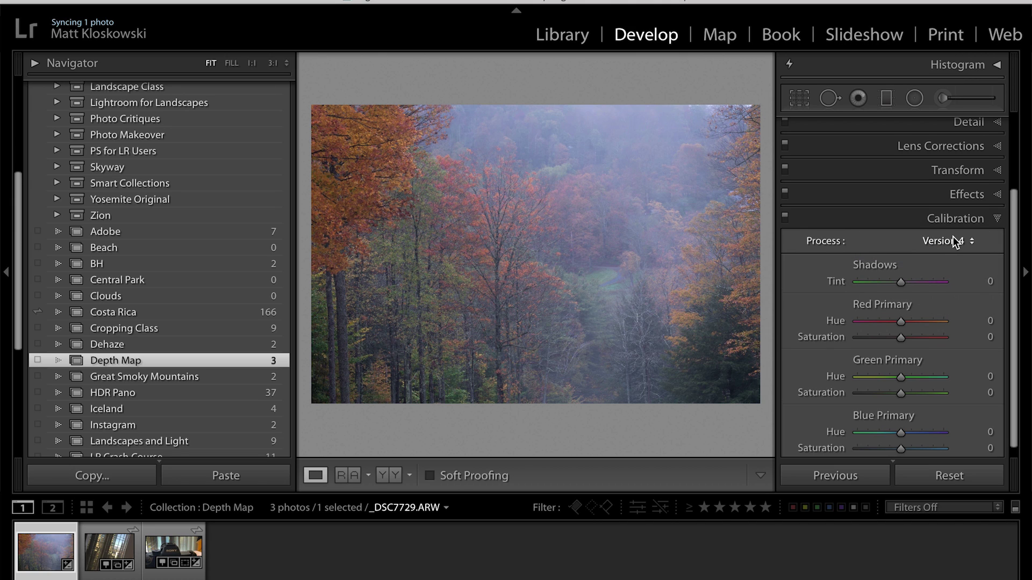
left_click(955, 241)
left_click(955, 225)
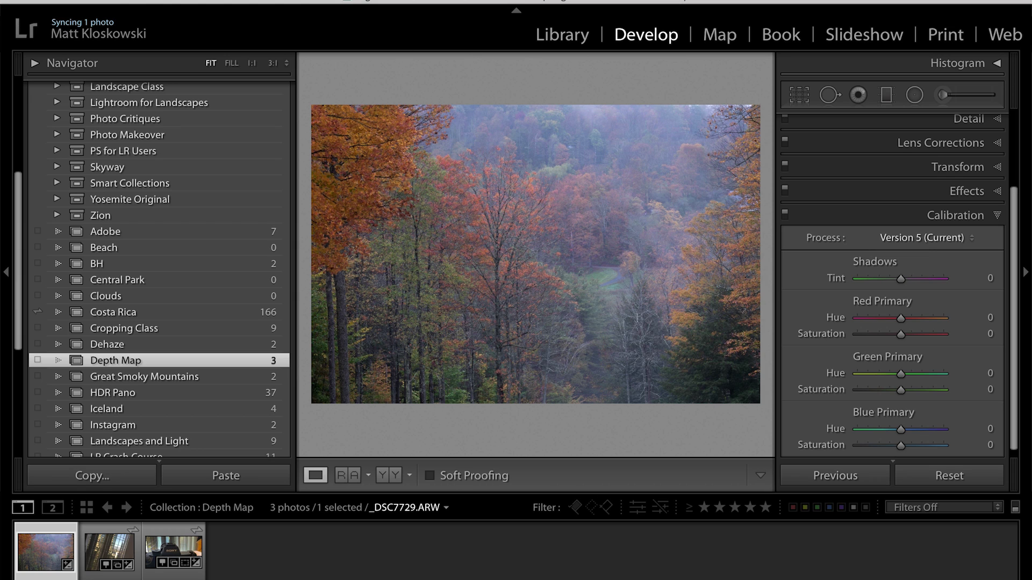
left_click(123, 1)
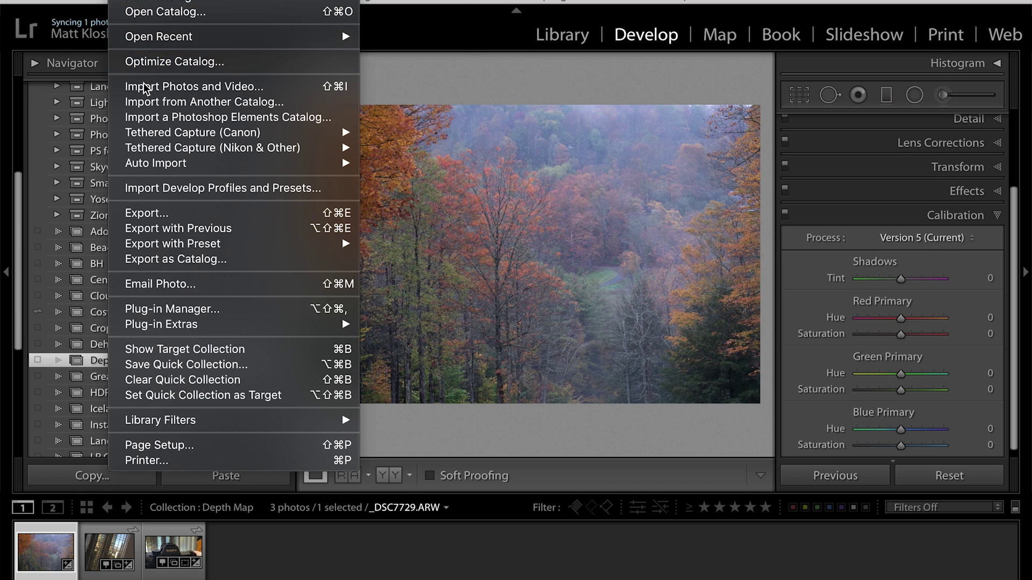
Show the File menu twice, dismissing it with Escape each time without choosing a command
mouse_move(147, 149)
key("Escape")
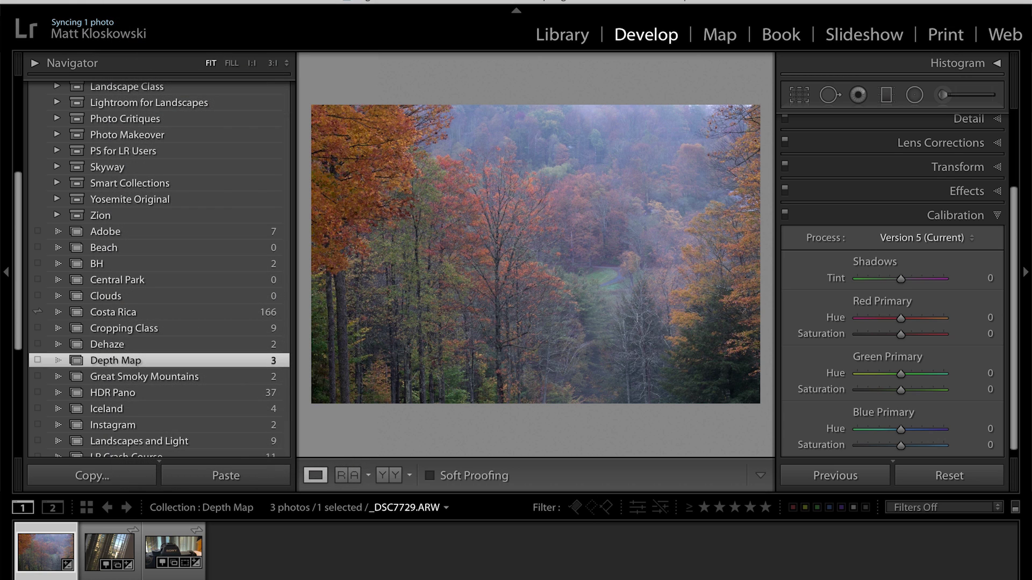
left_click(118, 0)
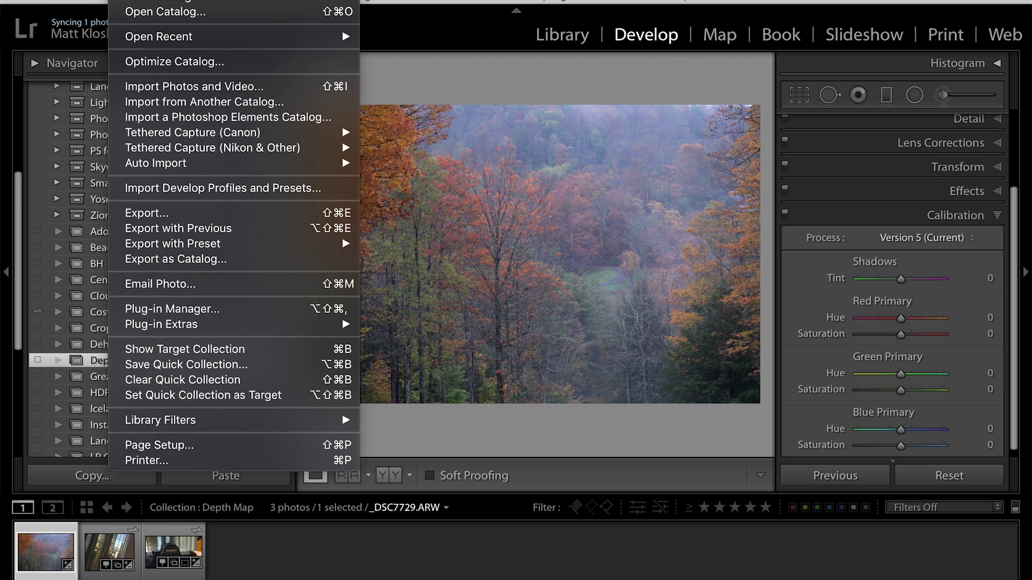
key("Escape")
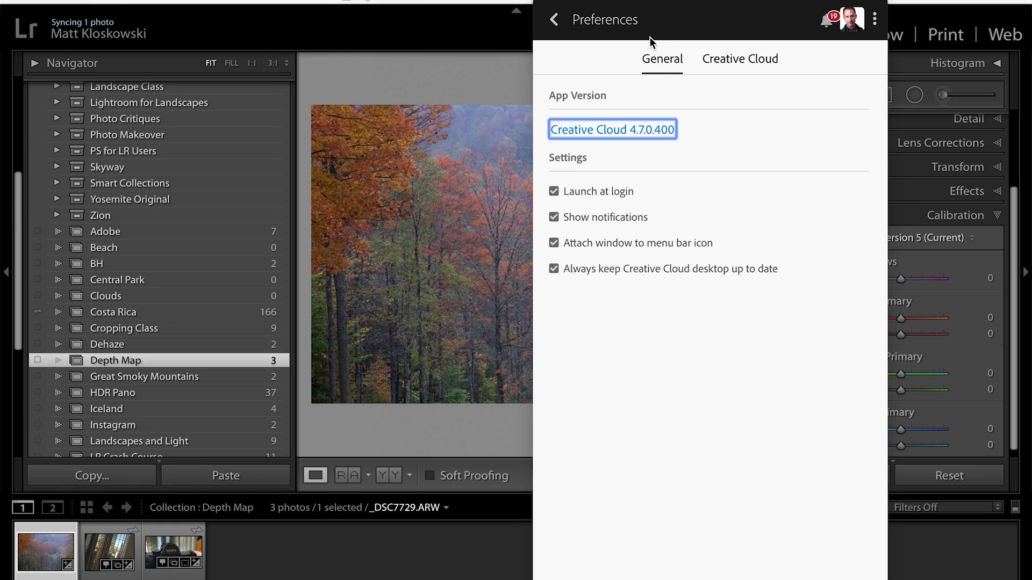
Return to the Creative Cloud apps list, find Lightroom Classic CC's Update button, then close the panel
left_click(556, 19)
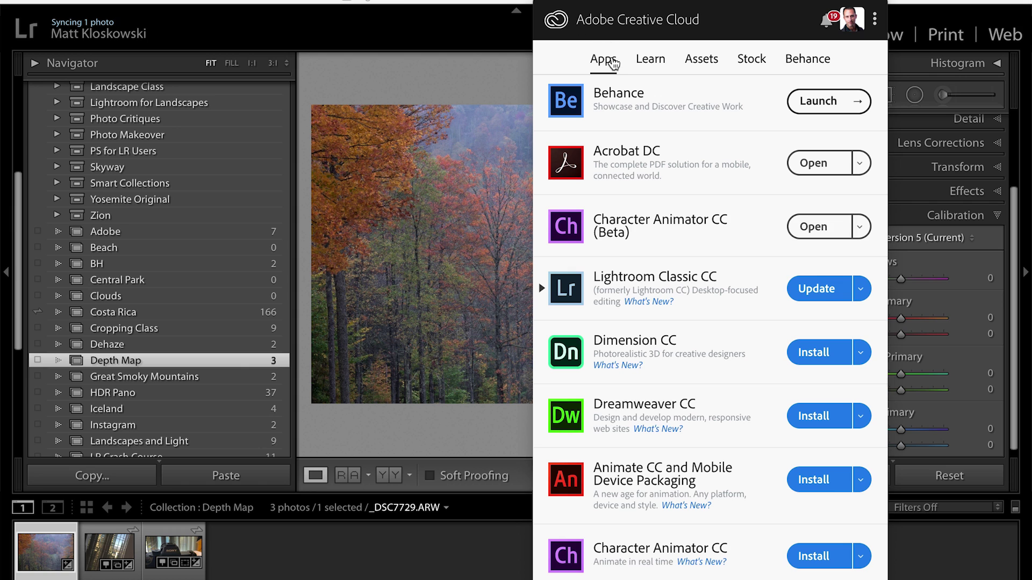
scroll(822, 291, "down", 4)
scroll(819, 291, "up", 2)
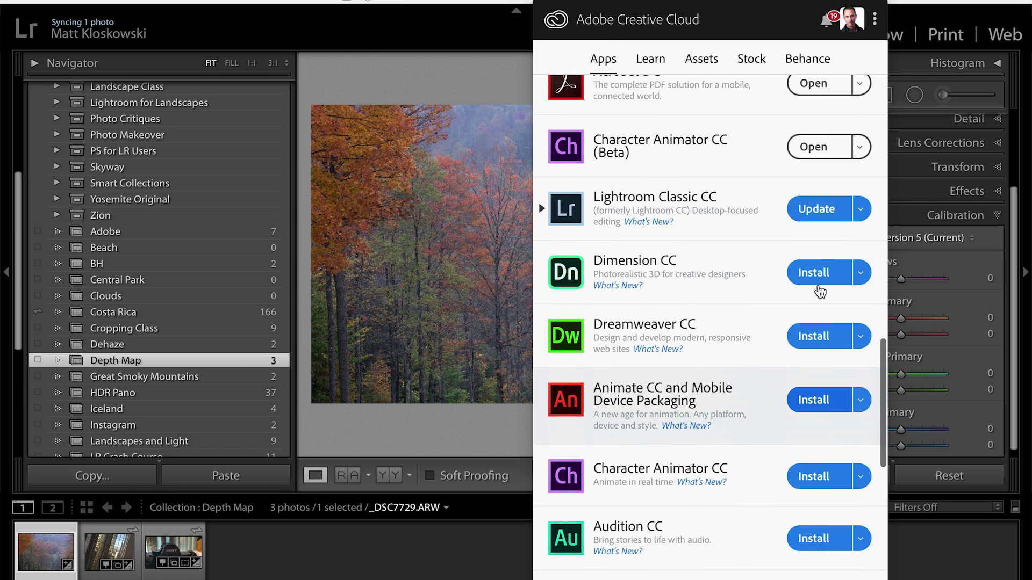
scroll(810, 211, "up", 2)
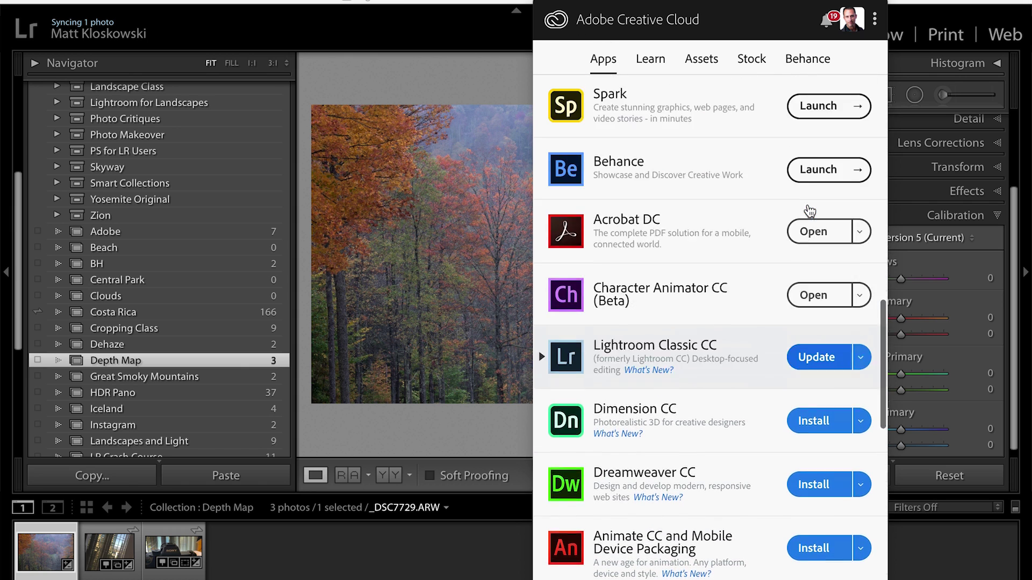
scroll(810, 211, "up", 4)
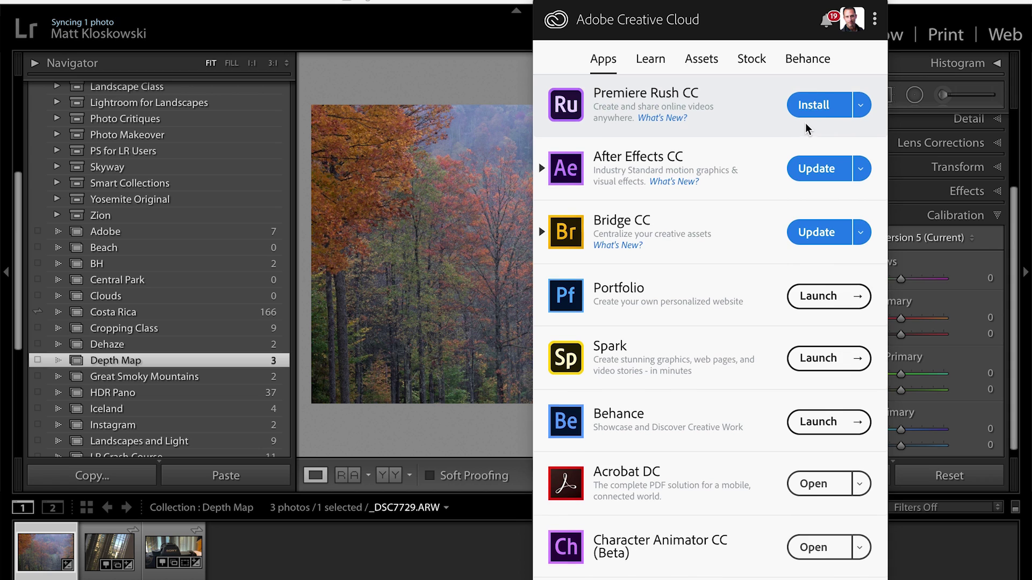
scroll(805, 123, "up", 1)
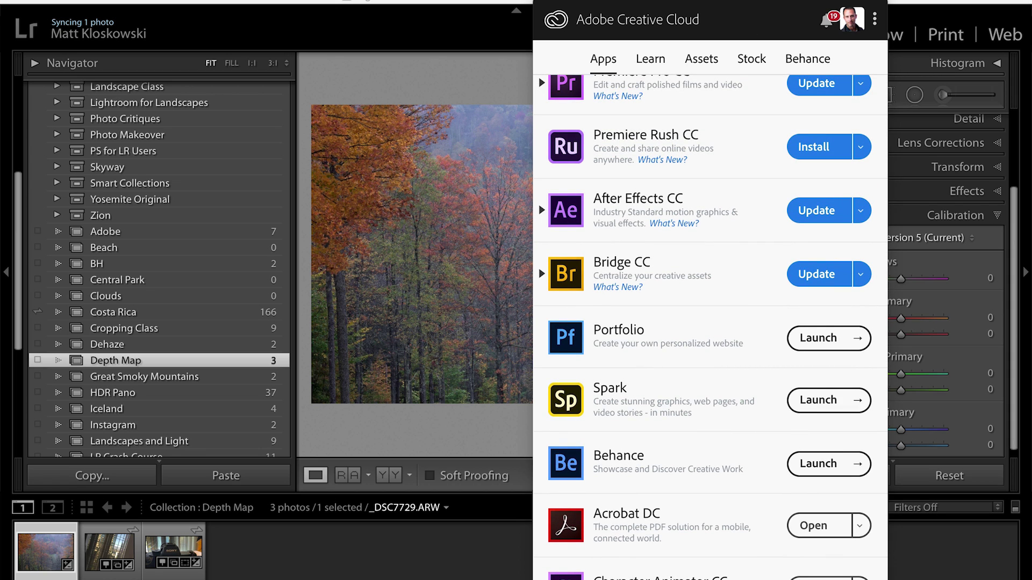
key("Escape")
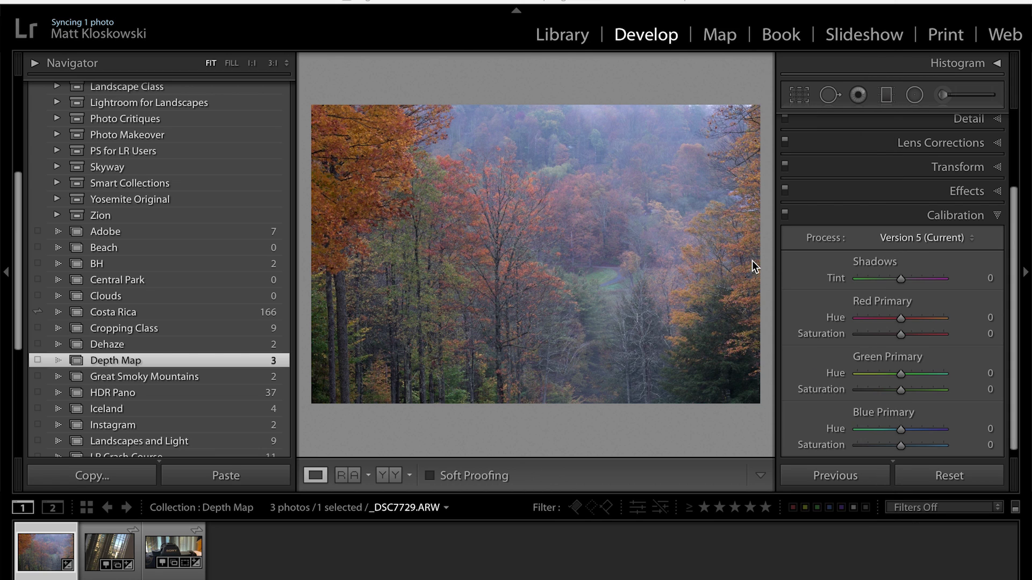